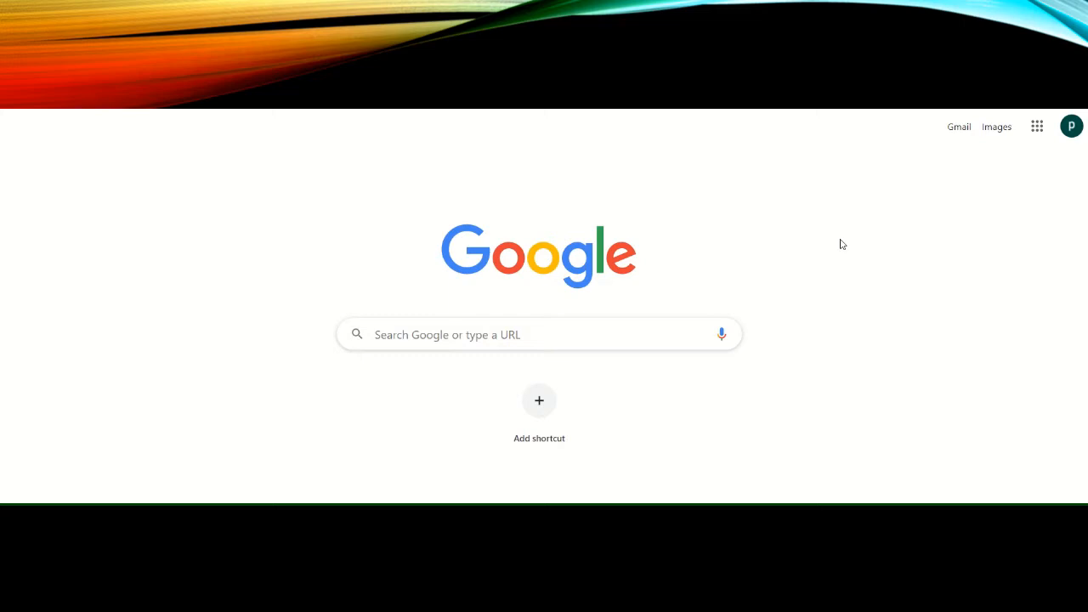
- Open Google Docs from the Google apps list
{"action": "left_click", "coordinate": [1037, 126]}
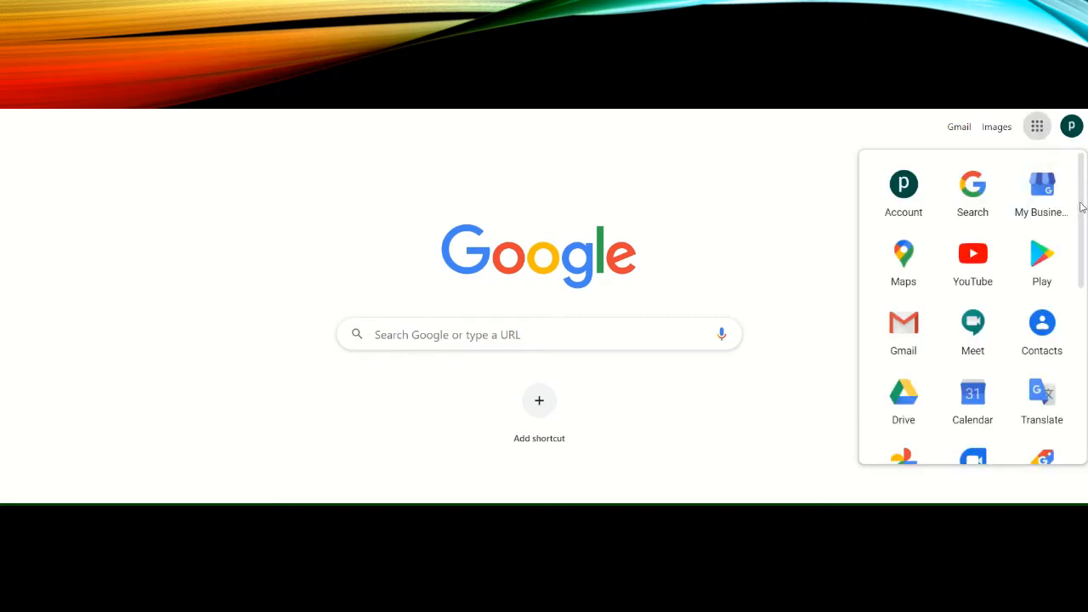
{"action": "scroll", "coordinate": [1081, 207], "scroll_direction": "down", "scroll_amount": 4}
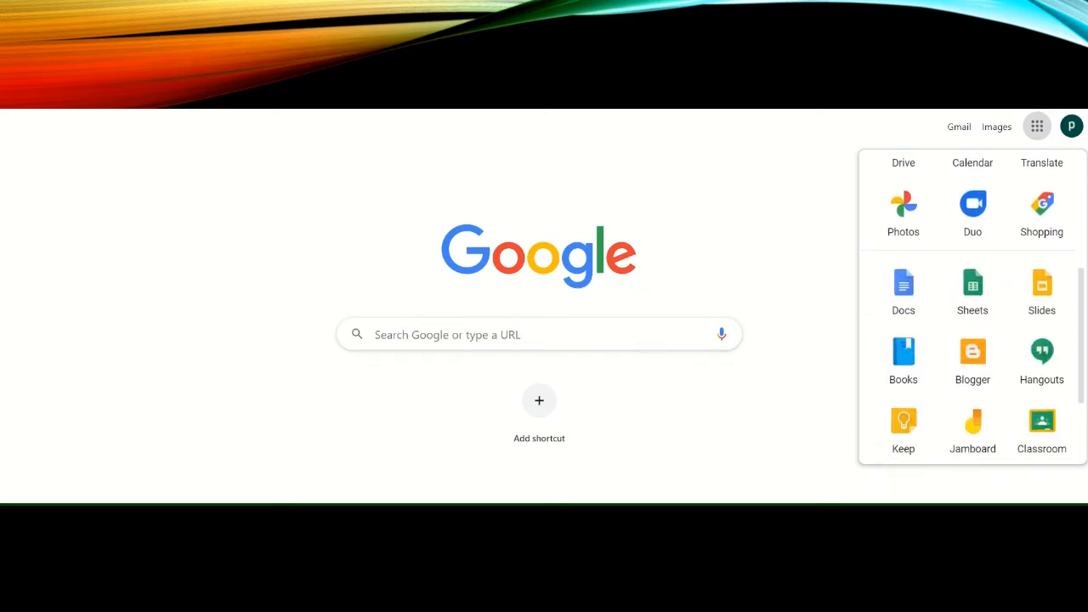
{"action": "left_click", "coordinate": [904, 291]}
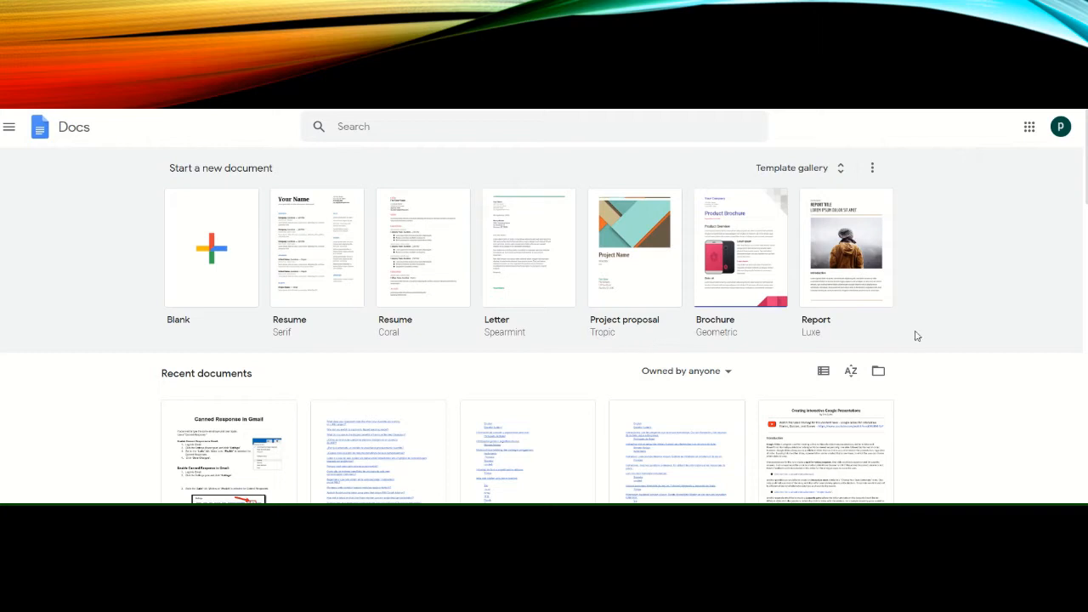
{"action": "key", "text": "ctrl+k"}
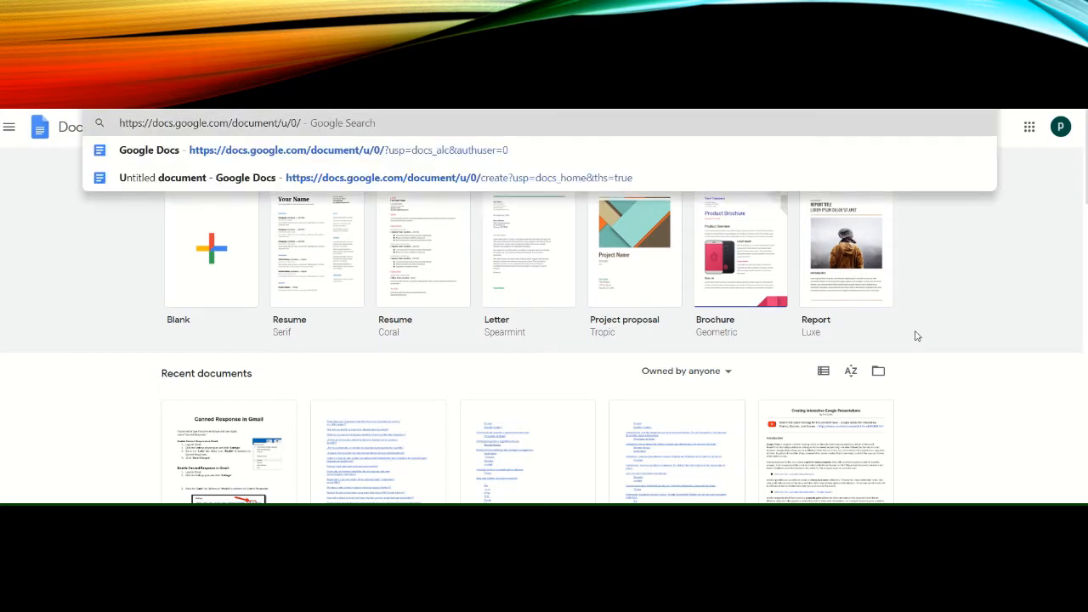
{"action": "left_click", "coordinate": [961, 289]}
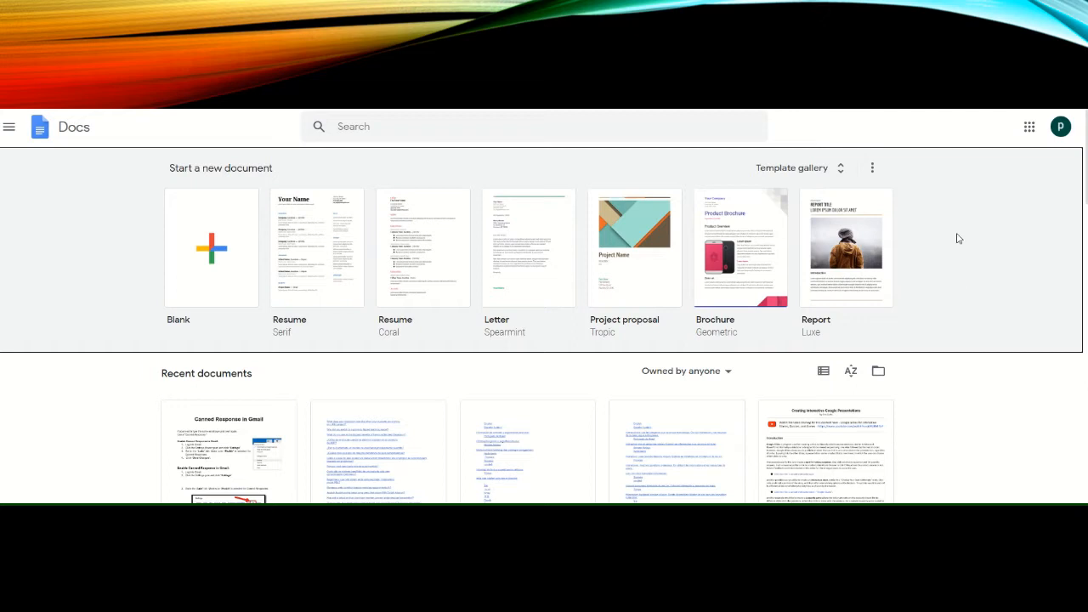
- Open the full template gallery and look through its categories, from CVs and letters to the Education templates
{"action": "left_click", "coordinate": [841, 169]}
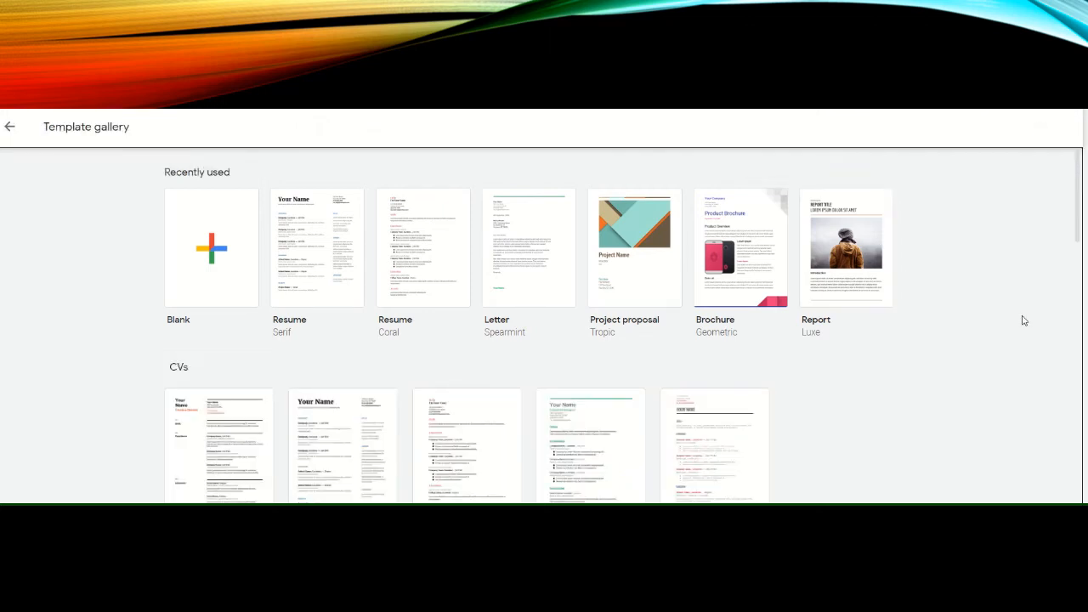
{"action": "scroll", "coordinate": [1023, 320], "scroll_direction": "down", "scroll_amount": 2}
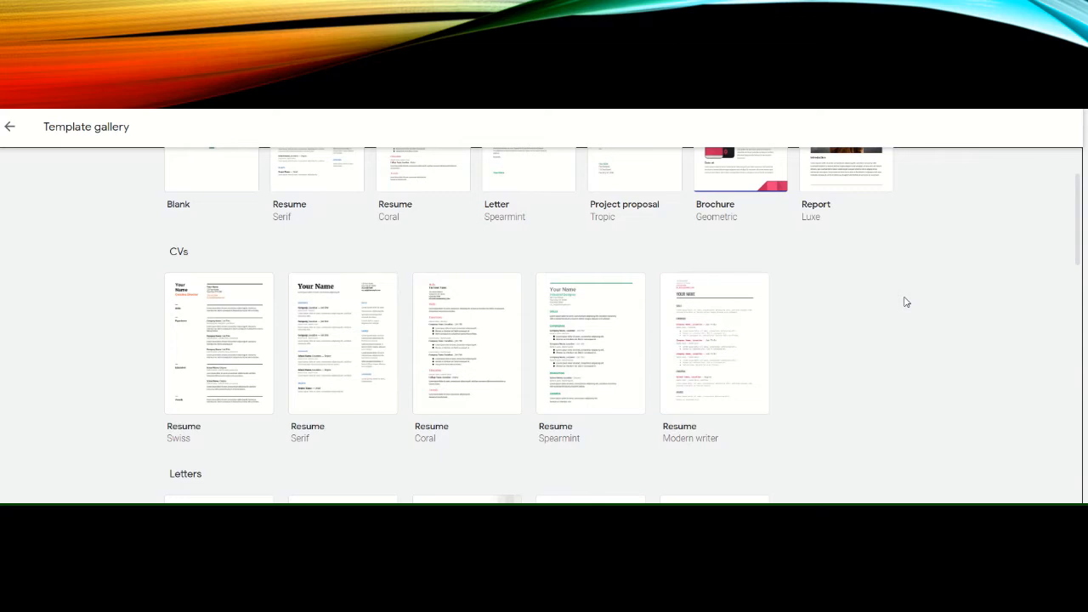
{"action": "scroll", "coordinate": [906, 302], "scroll_direction": "down", "scroll_amount": 3}
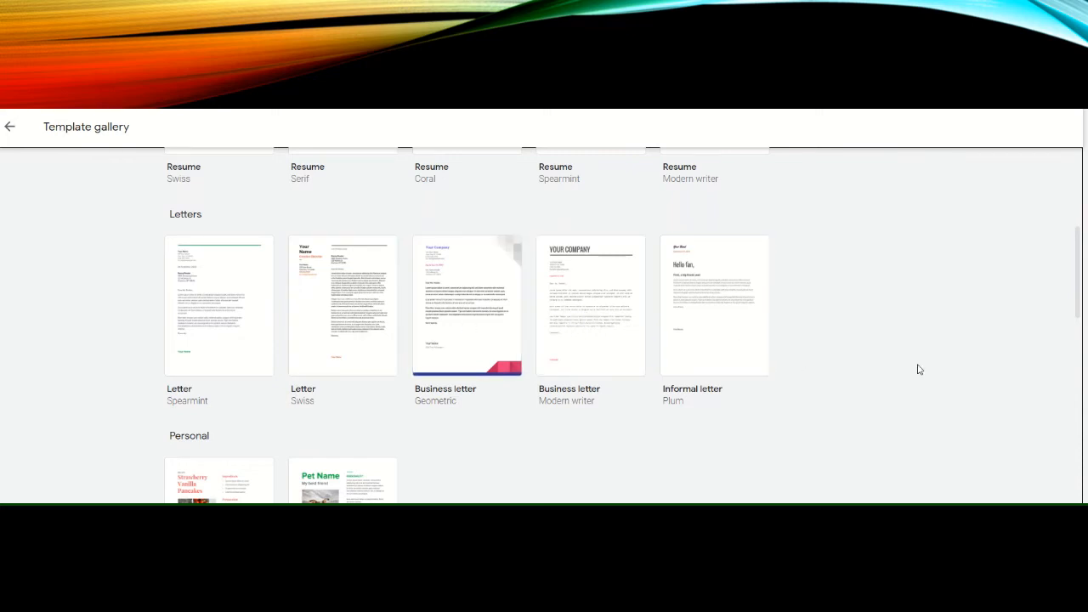
{"action": "scroll", "coordinate": [918, 369], "scroll_direction": "down", "scroll_amount": 2}
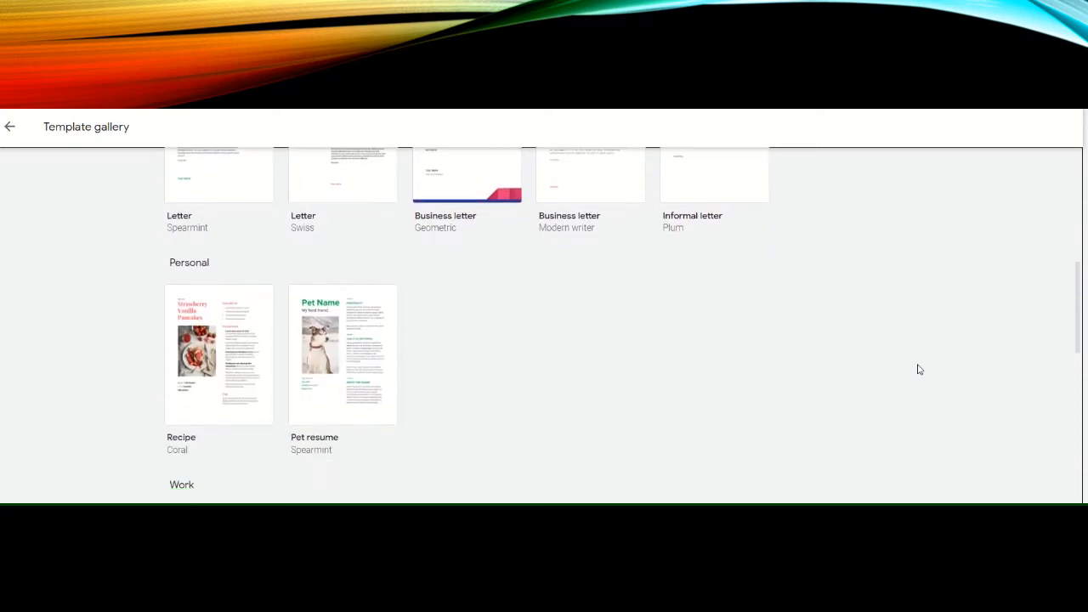
{"action": "scroll", "coordinate": [918, 369], "scroll_direction": "down", "scroll_amount": 1}
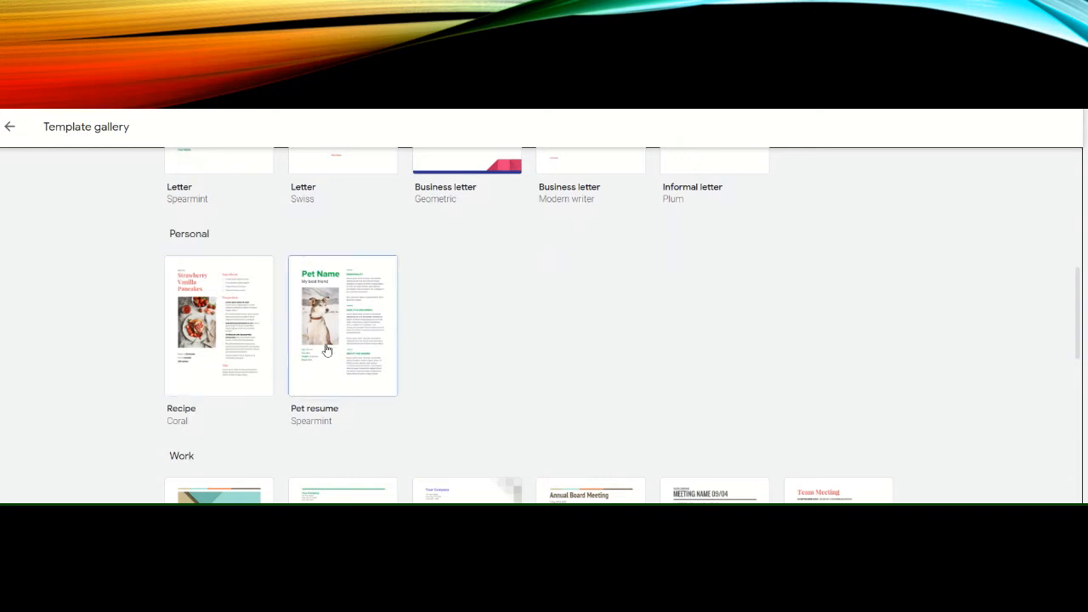
{"action": "scroll", "coordinate": [735, 348], "scroll_direction": "down", "scroll_amount": 3}
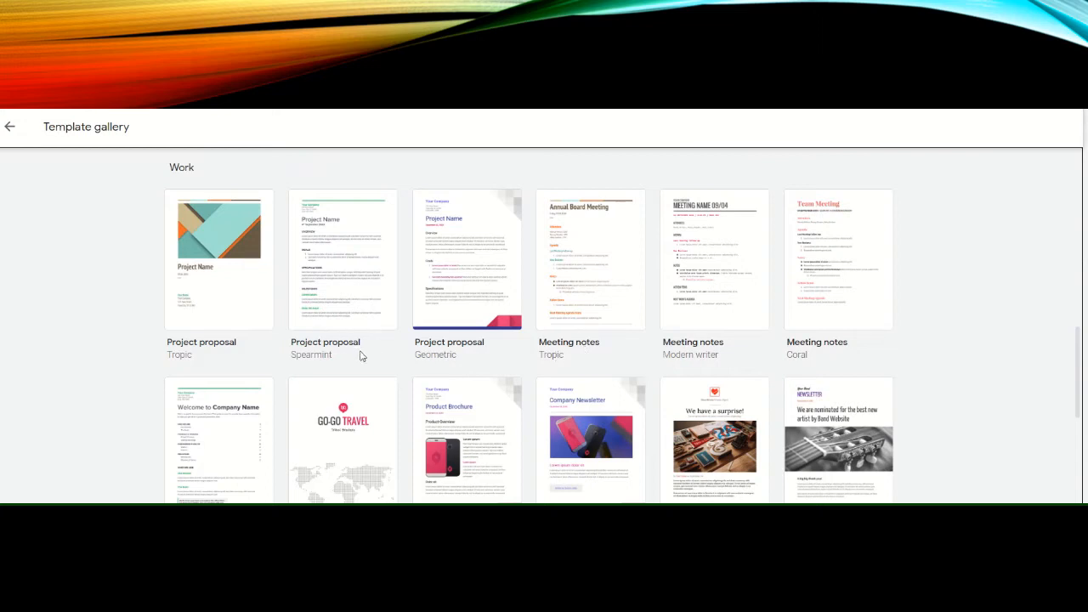
{"action": "scroll", "coordinate": [938, 356], "scroll_direction": "down", "scroll_amount": 2}
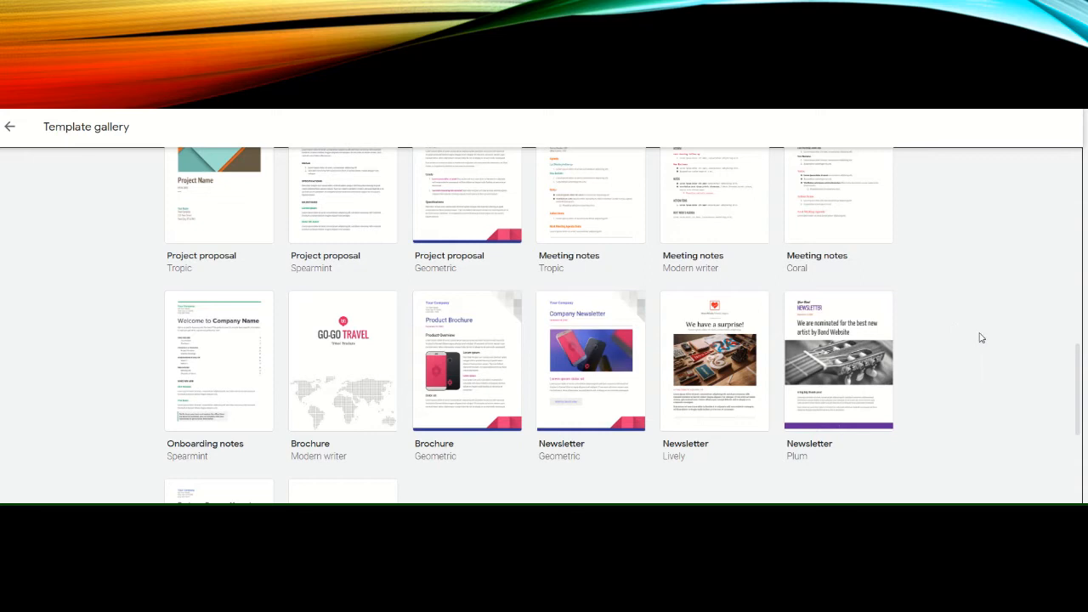
{"action": "scroll", "coordinate": [981, 337], "scroll_direction": "down", "scroll_amount": 3}
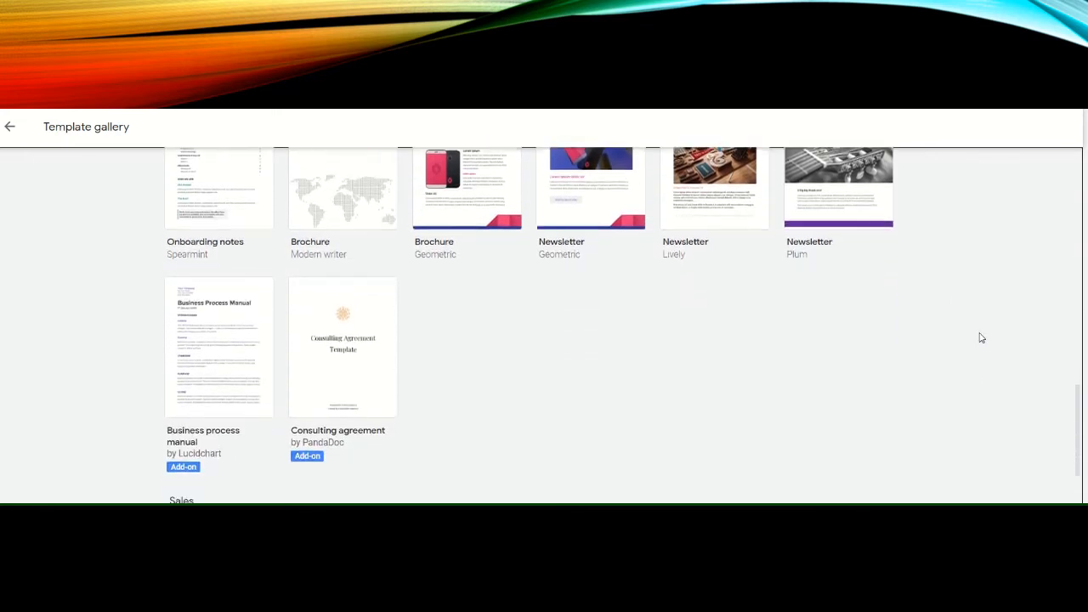
{"action": "scroll", "coordinate": [981, 337], "scroll_direction": "down", "scroll_amount": 3}
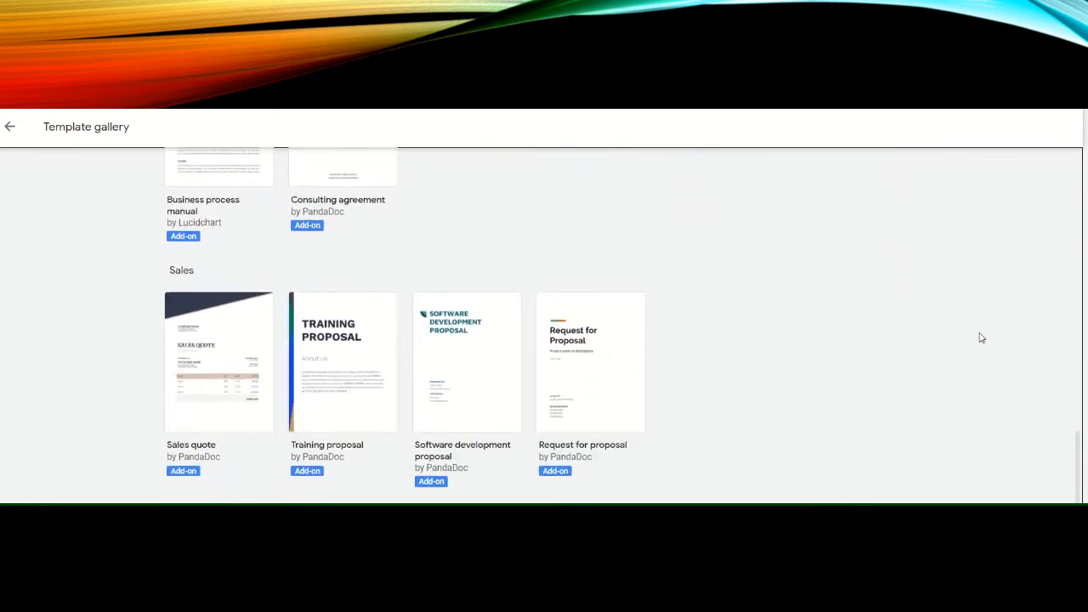
{"action": "scroll", "coordinate": [981, 338], "scroll_direction": "down", "scroll_amount": 3}
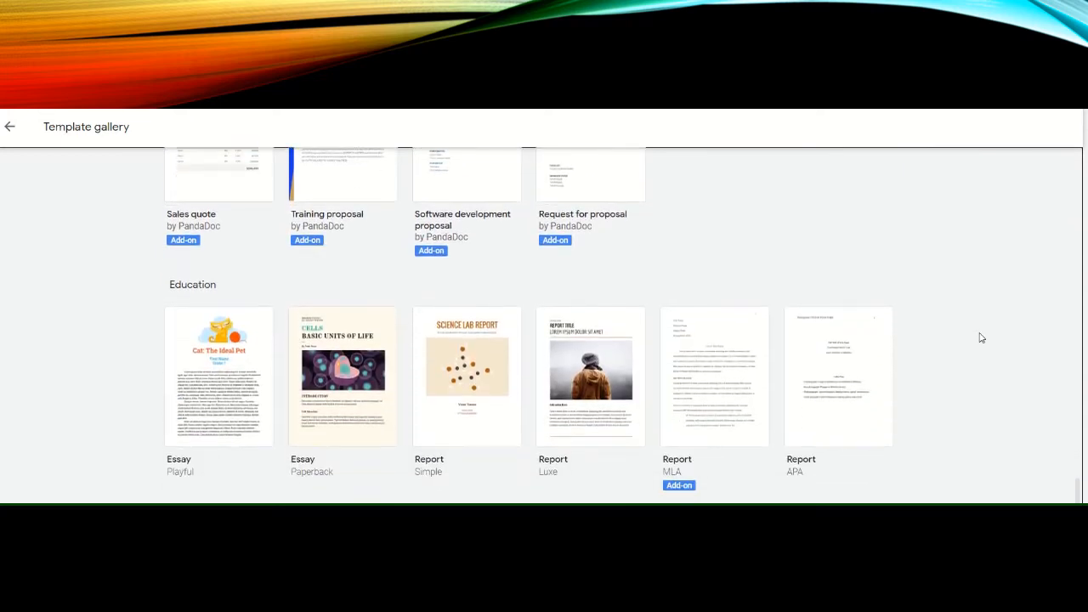
{"action": "scroll", "coordinate": [982, 337], "scroll_direction": "down", "scroll_amount": 1}
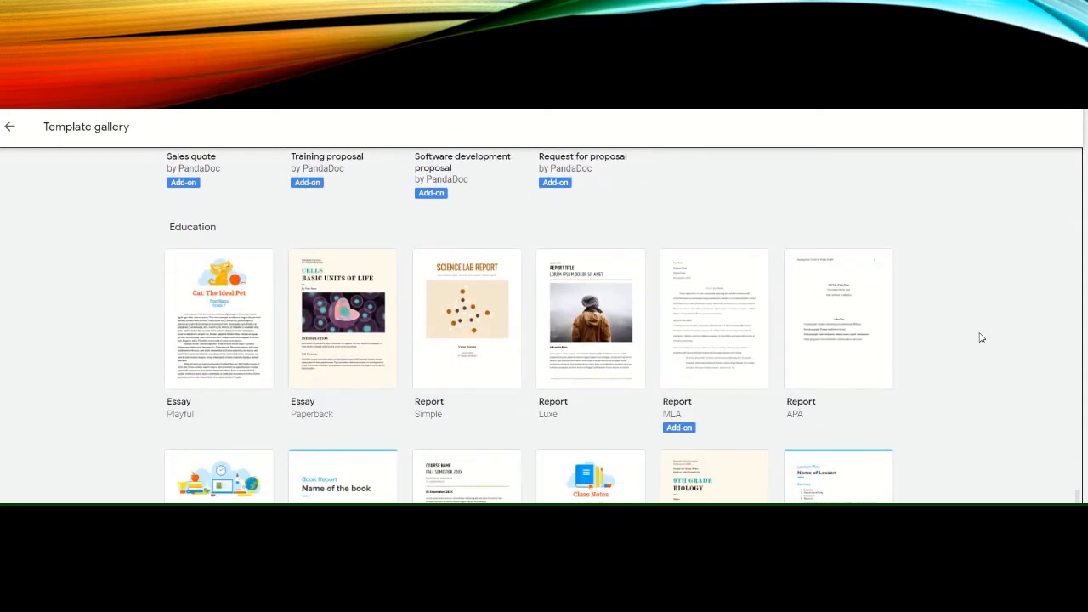
{"action": "scroll", "coordinate": [981, 338], "scroll_direction": "down", "scroll_amount": 1}
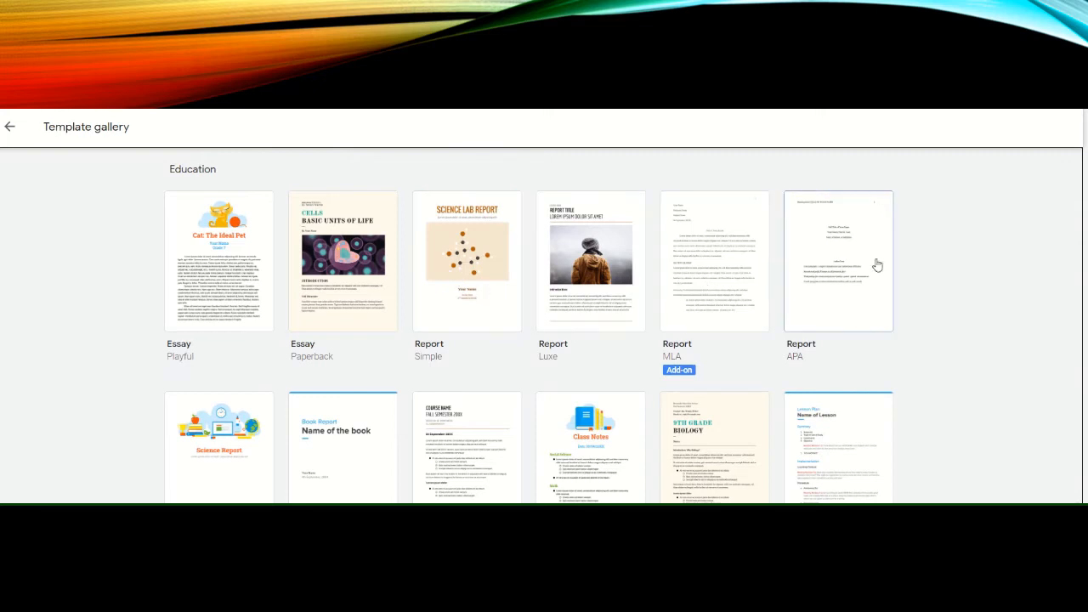
{"action": "scroll", "coordinate": [989, 322], "scroll_direction": "down", "scroll_amount": 2}
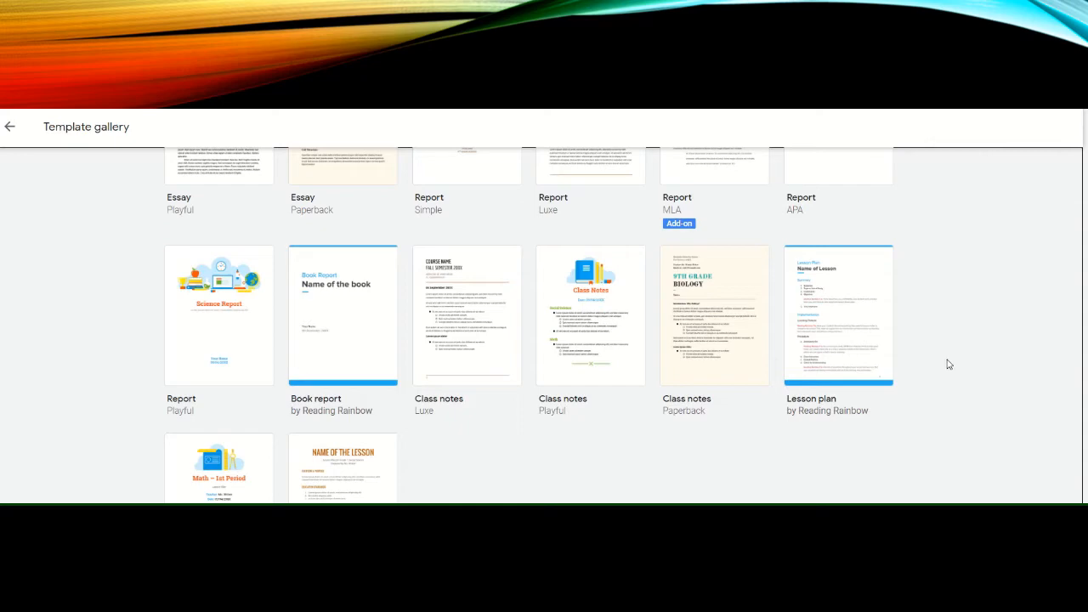
{"action": "scroll", "coordinate": [948, 364], "scroll_direction": "down", "scroll_amount": 15}
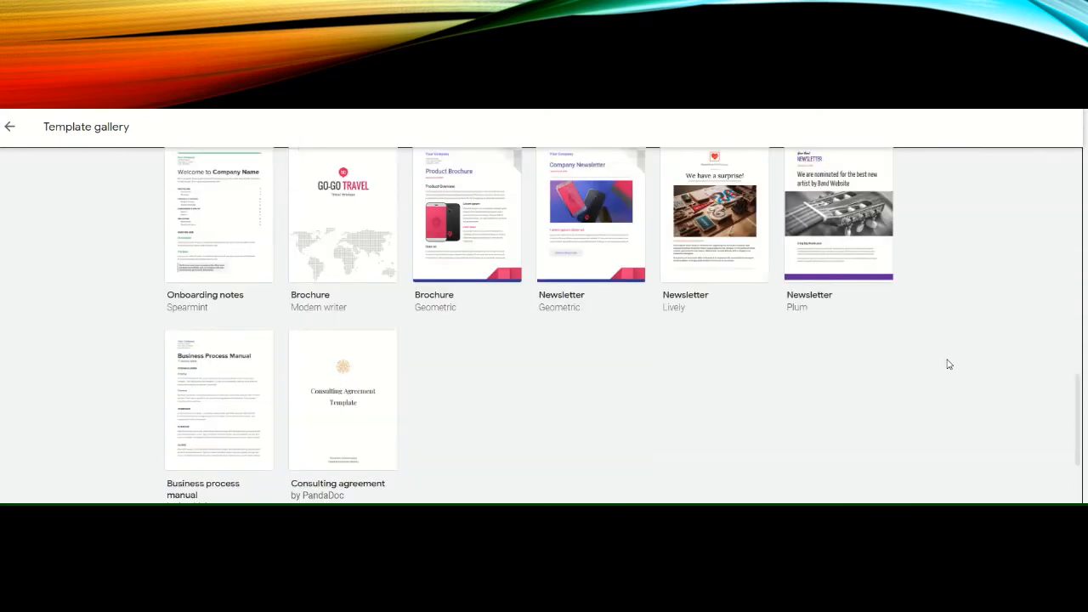
{"action": "scroll", "coordinate": [949, 363], "scroll_direction": "up", "scroll_amount": 20}
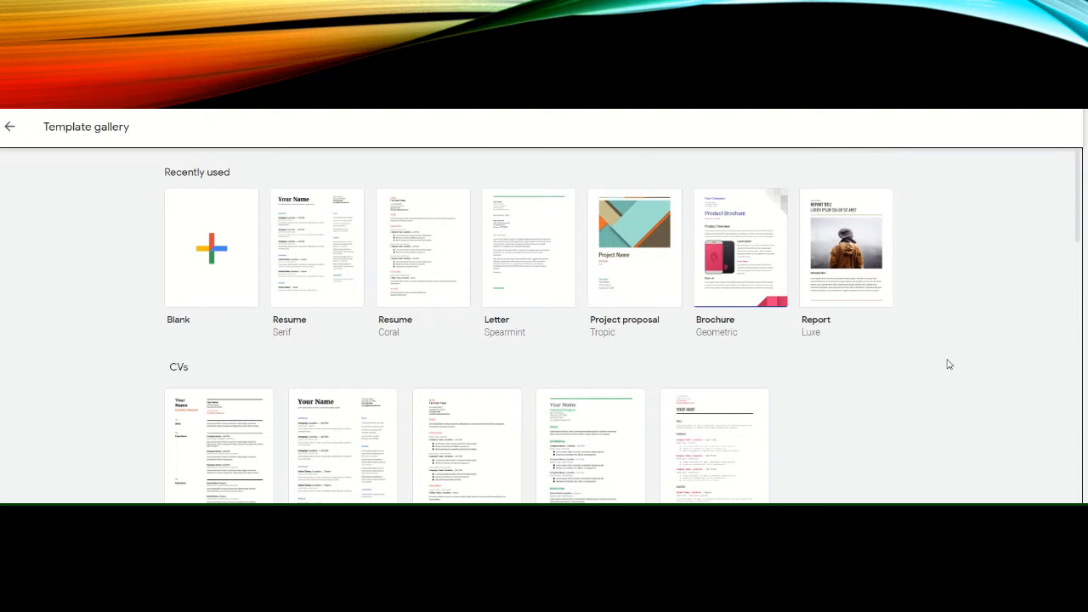
- Create a blank document and rename it Biology
{"action": "left_click", "coordinate": [213, 252]}
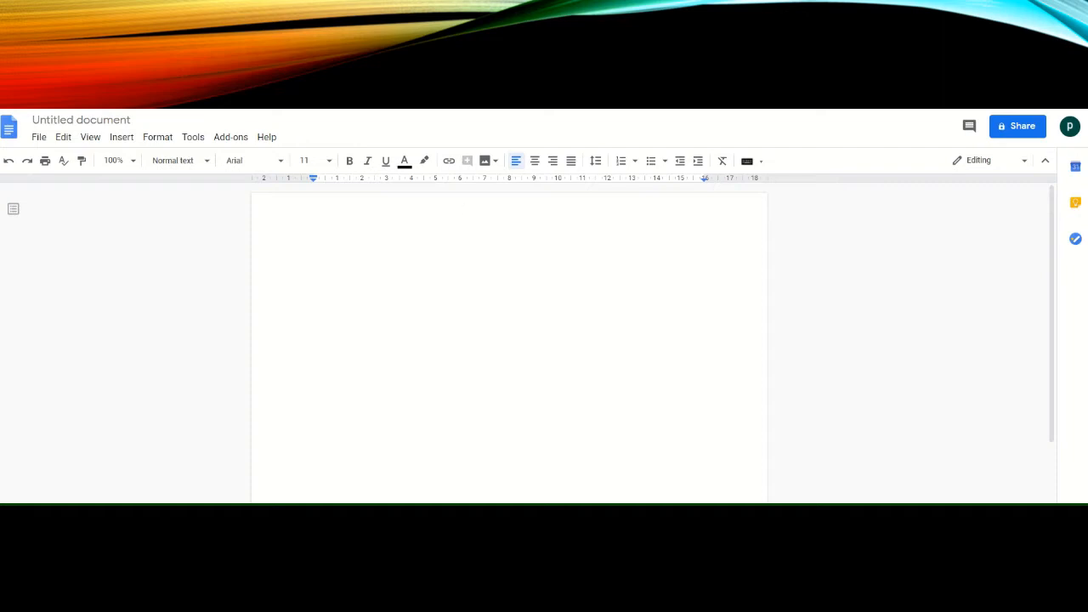
{"action": "left_click", "coordinate": [107, 119]}
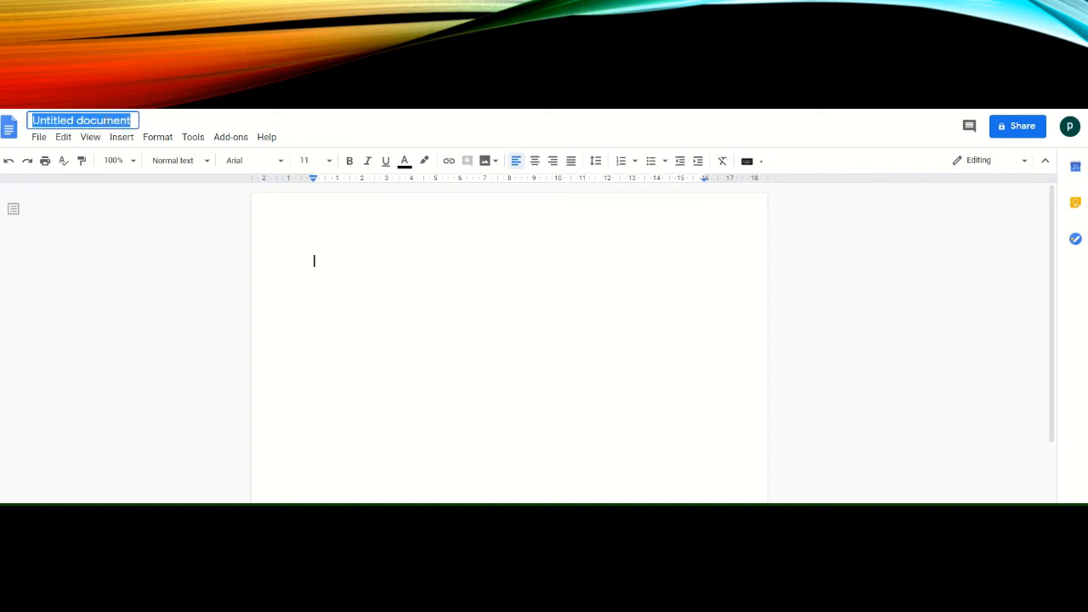
{"action": "left_click", "coordinate": [107, 120]}
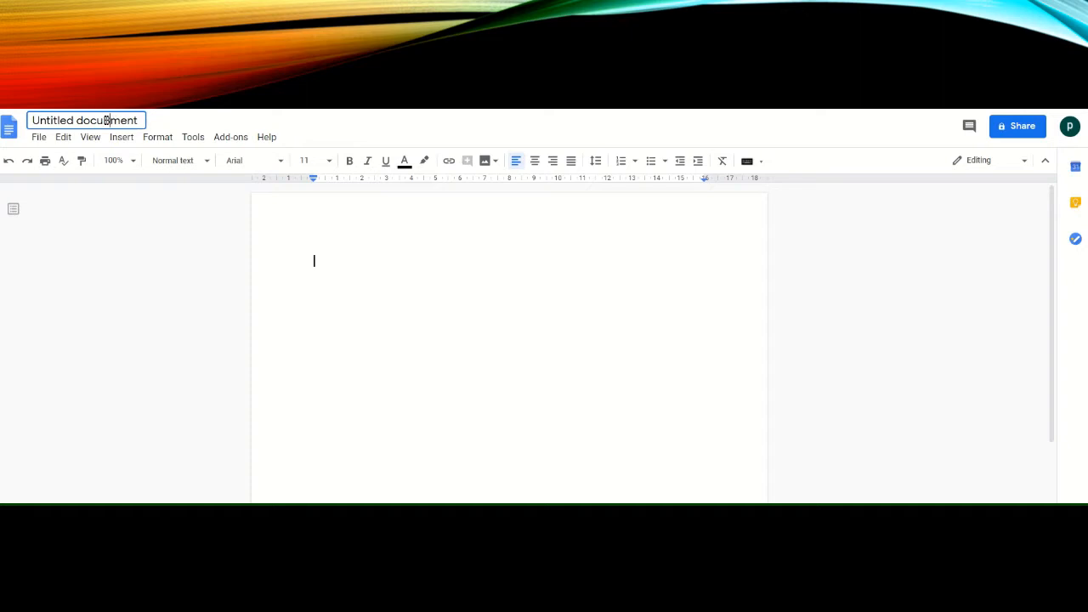
{"action": "type", "text": "io"}
{"action": "left_click_drag", "start_coordinate": [151, 121], "coordinate": [31, 120]}
{"action": "type", "text": "Bio"}
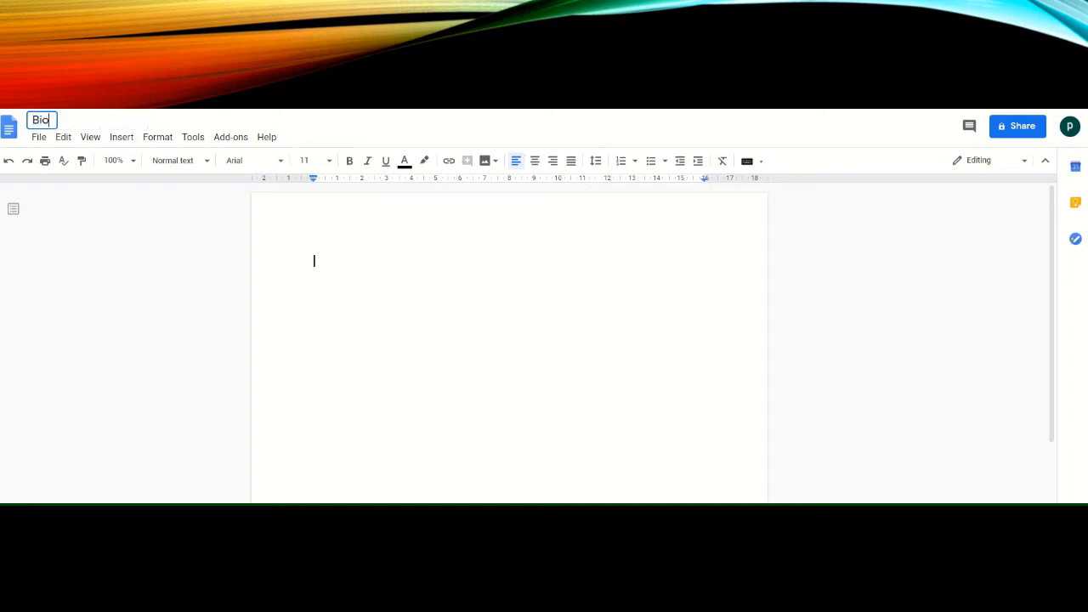
{"action": "type", "text": "logy"}
{"action": "left_click", "coordinate": [421, 224]}
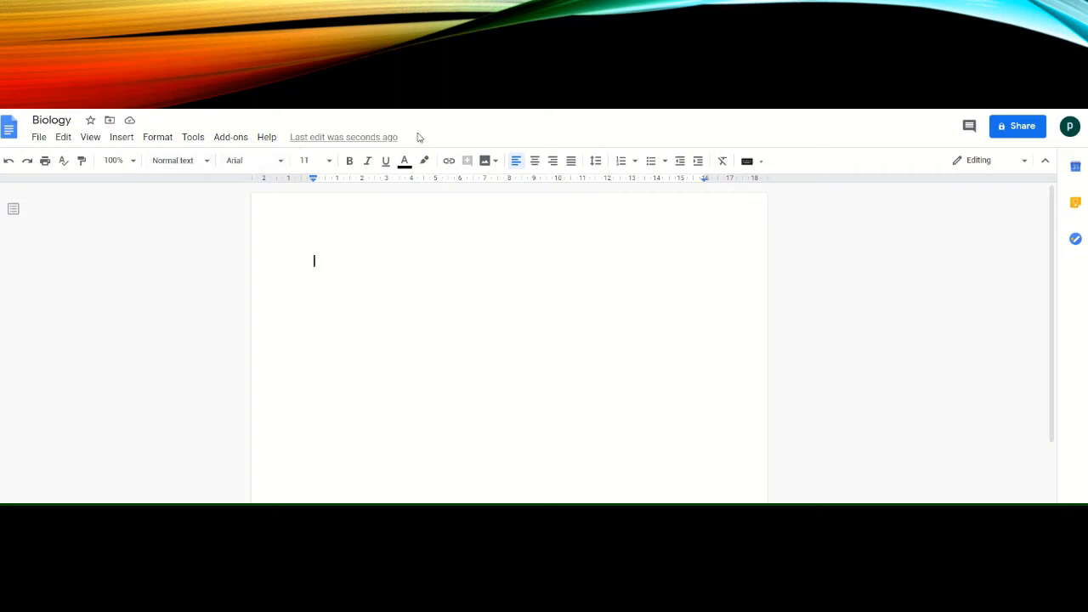
- Apply the Title style to the first line and enter the heading "Lesson Plan For Biology"
{"action": "left_click", "coordinate": [205, 163]}
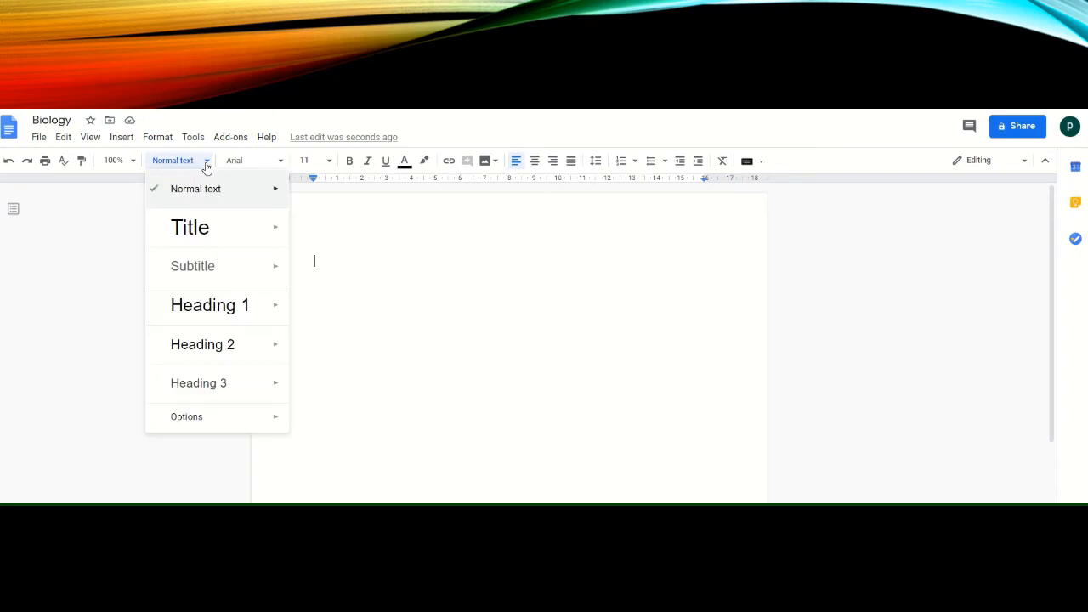
{"action": "left_click", "coordinate": [199, 228]}
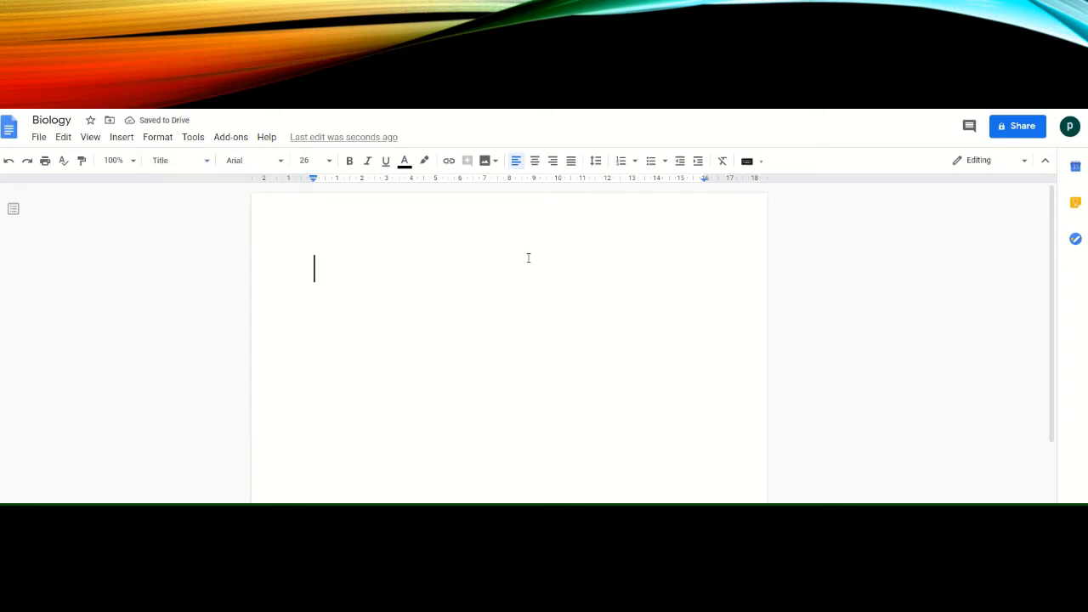
{"action": "type", "text": "Les"}
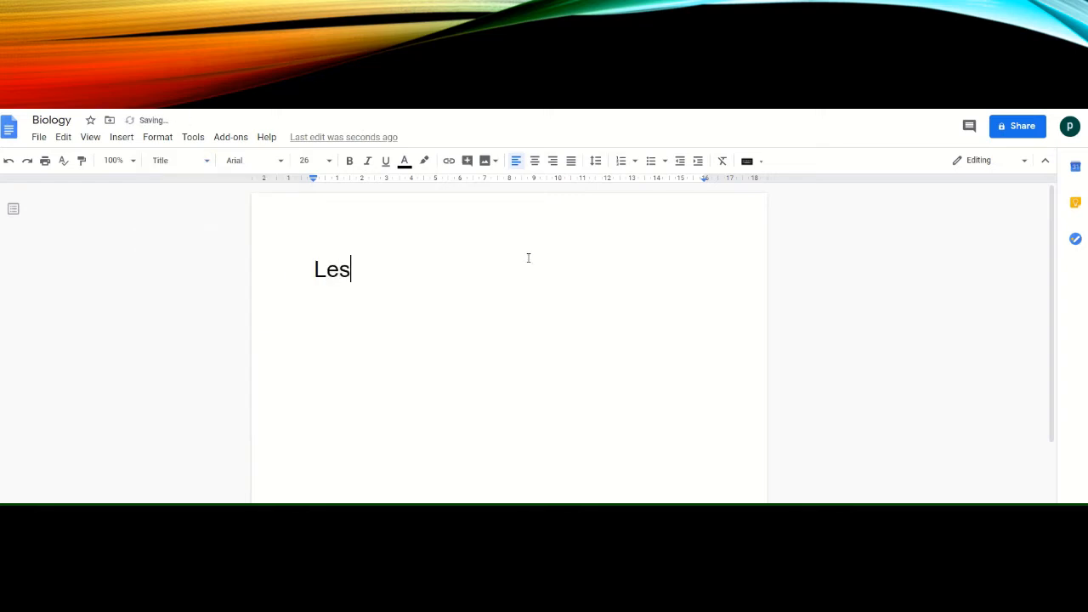
{"action": "type", "text": "son Pl"}
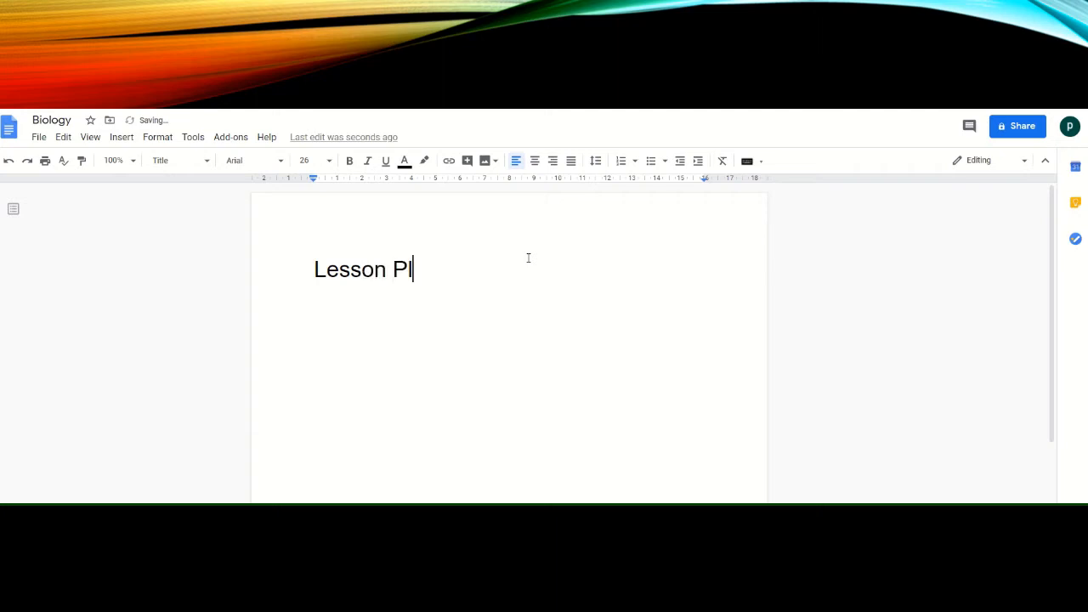
{"action": "type", "text": "an For Biology"}
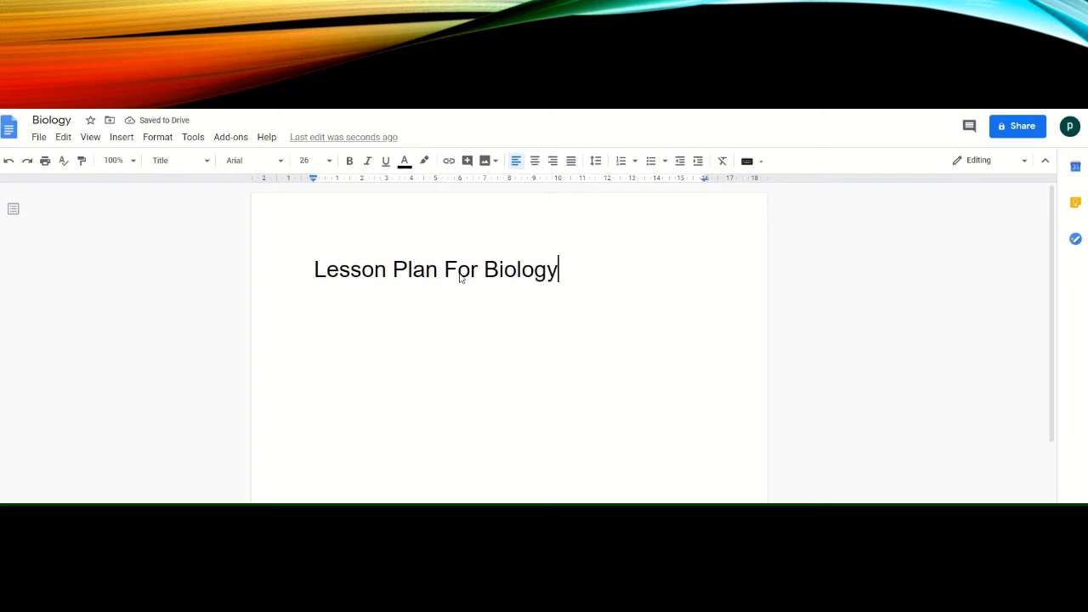
- Center the "Lesson Plan For Biology" title and make it bold
{"action": "left_click_drag", "start_coordinate": [558, 270], "coordinate": [306, 271]}
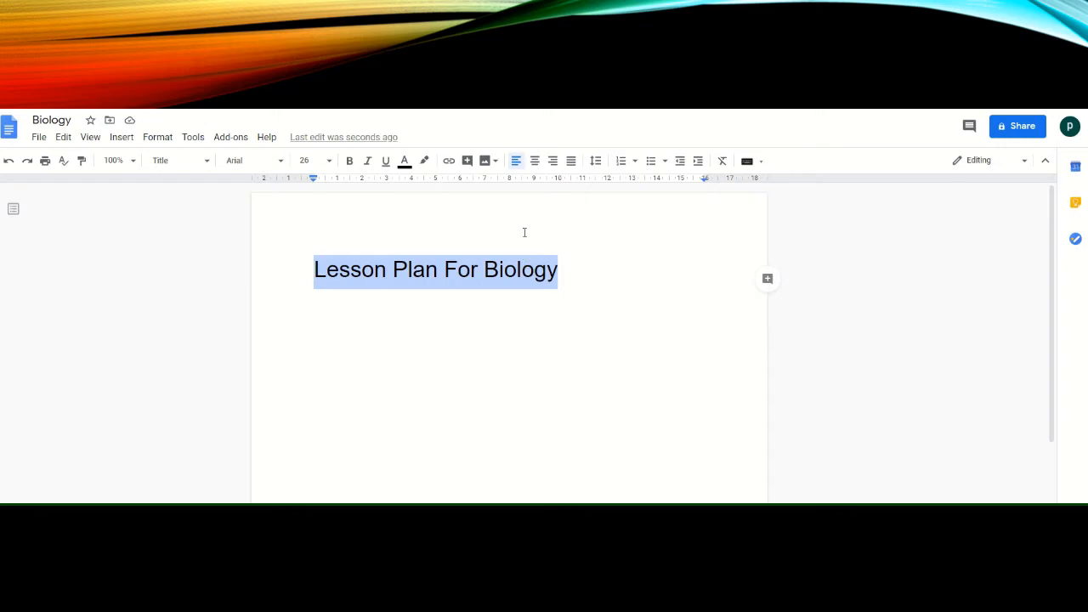
{"action": "left_click", "coordinate": [535, 163]}
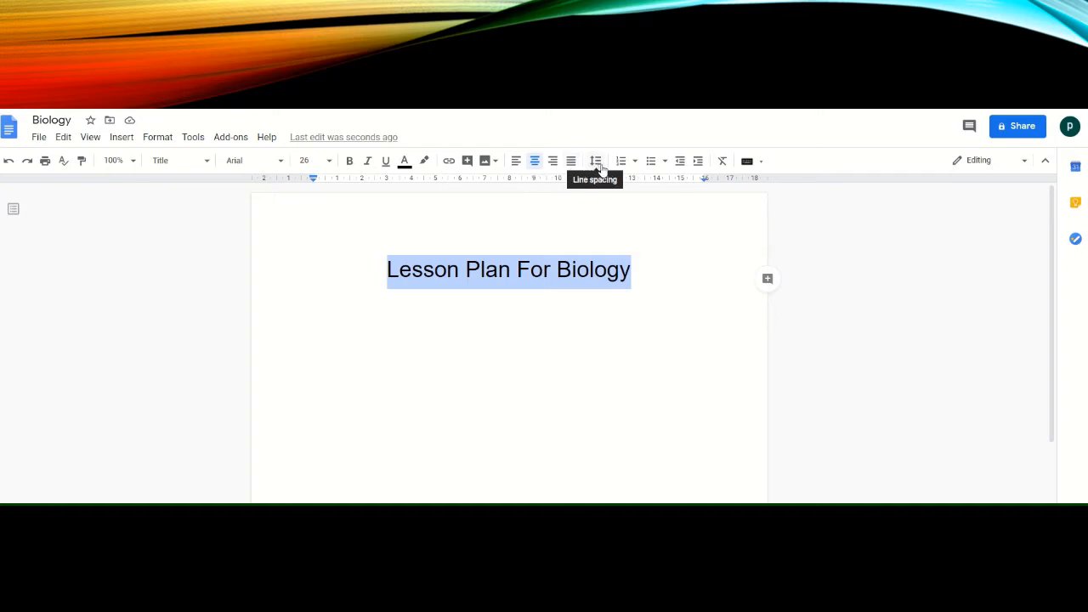
{"action": "left_click", "coordinate": [639, 265]}
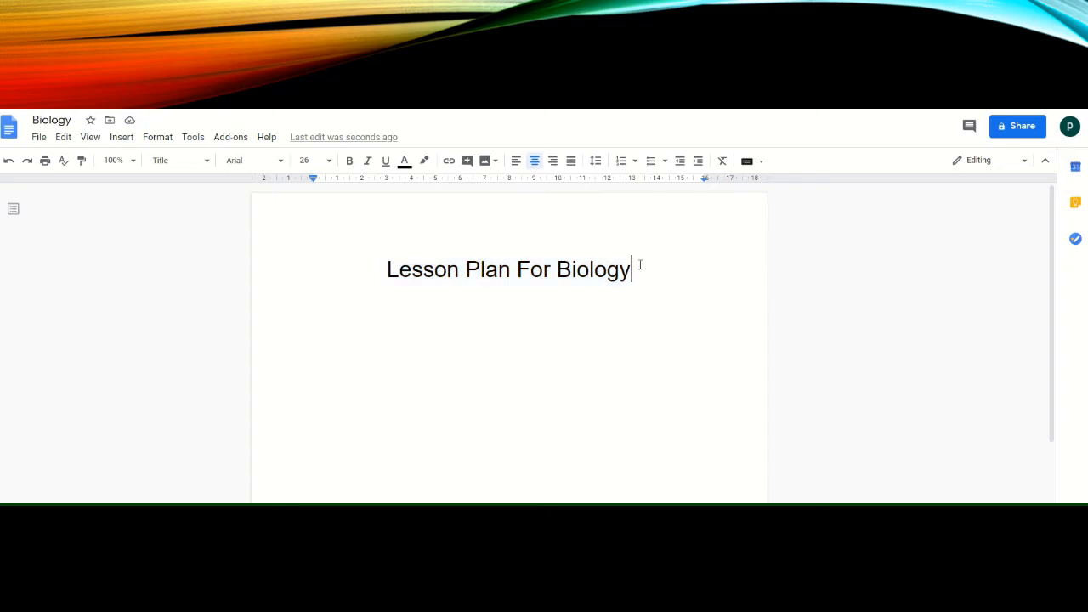
{"action": "left_click_drag", "start_coordinate": [640, 271], "coordinate": [360, 281]}
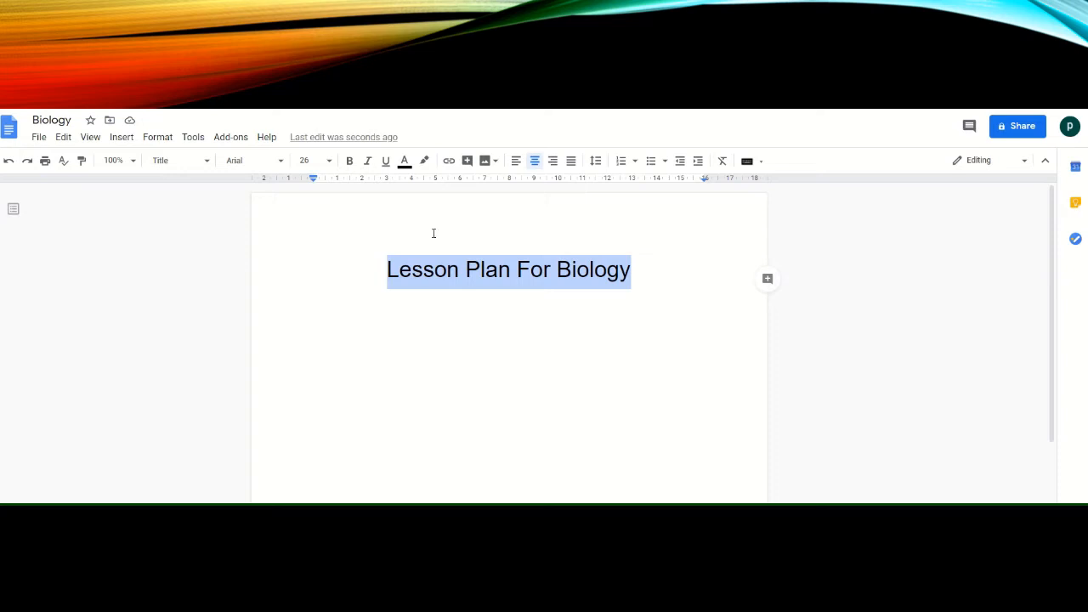
{"action": "left_click", "coordinate": [350, 163]}
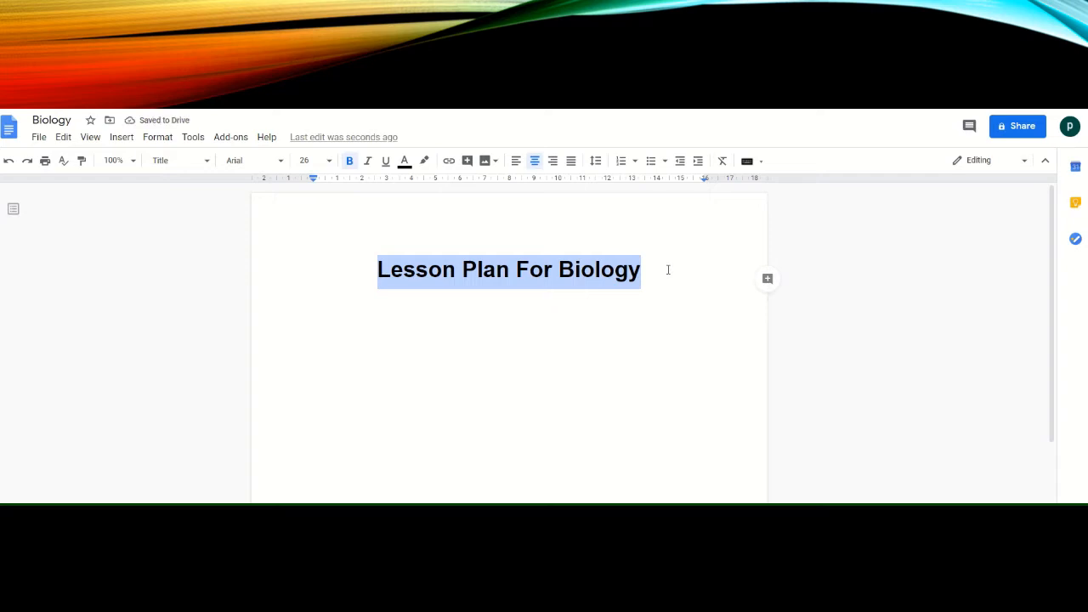
- Toggle bold off and back on for the "Lesson Plan For Biology" title, and make it italic and underlined
{"action": "key", "text": "ctrl+b"}
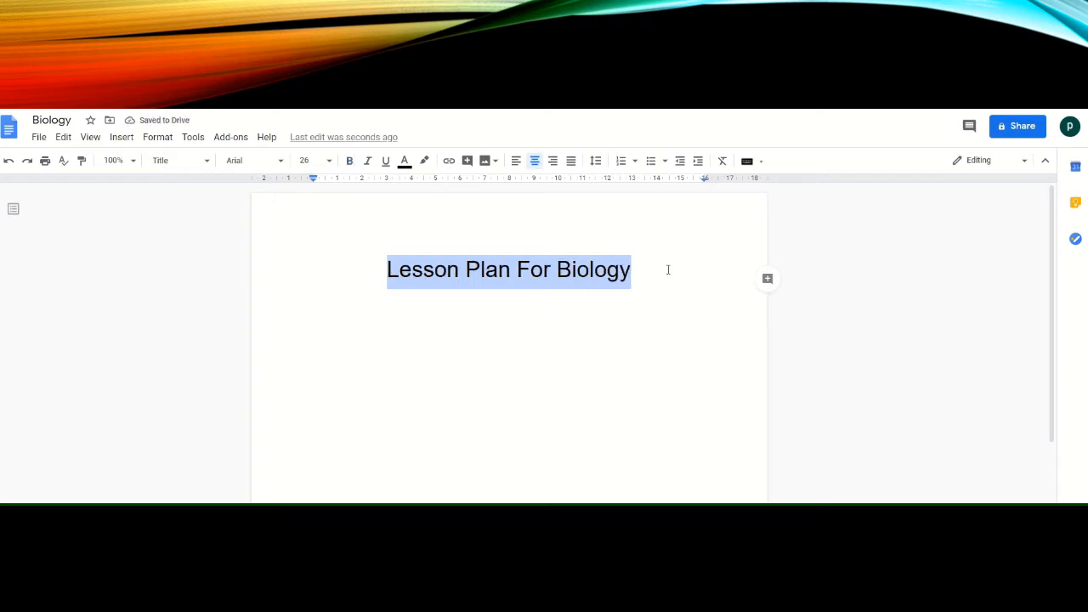
{"action": "key", "text": "ctrl+b"}
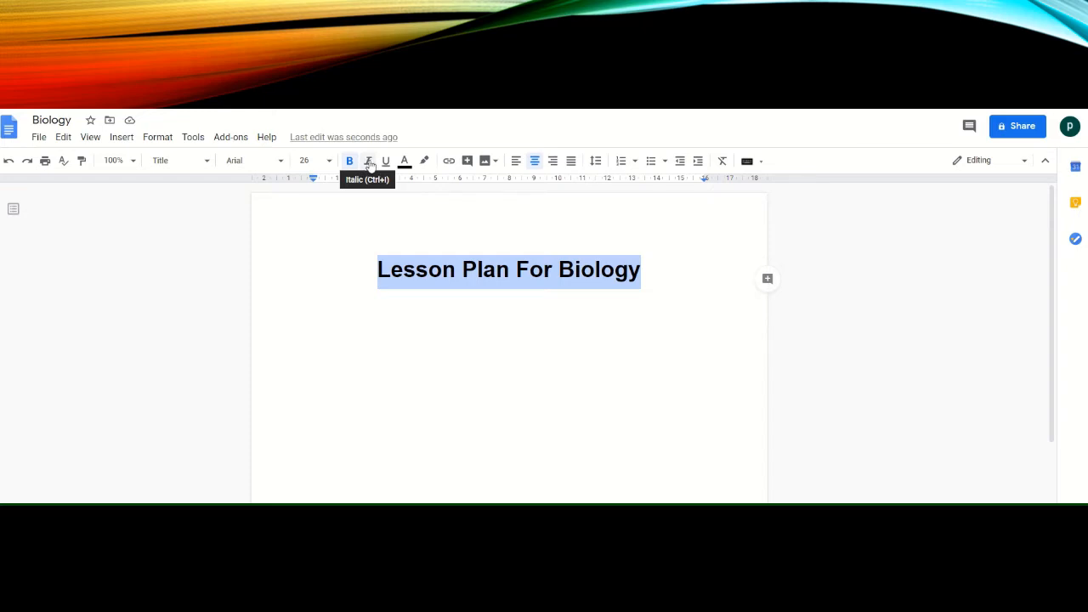
{"action": "left_click", "coordinate": [370, 163]}
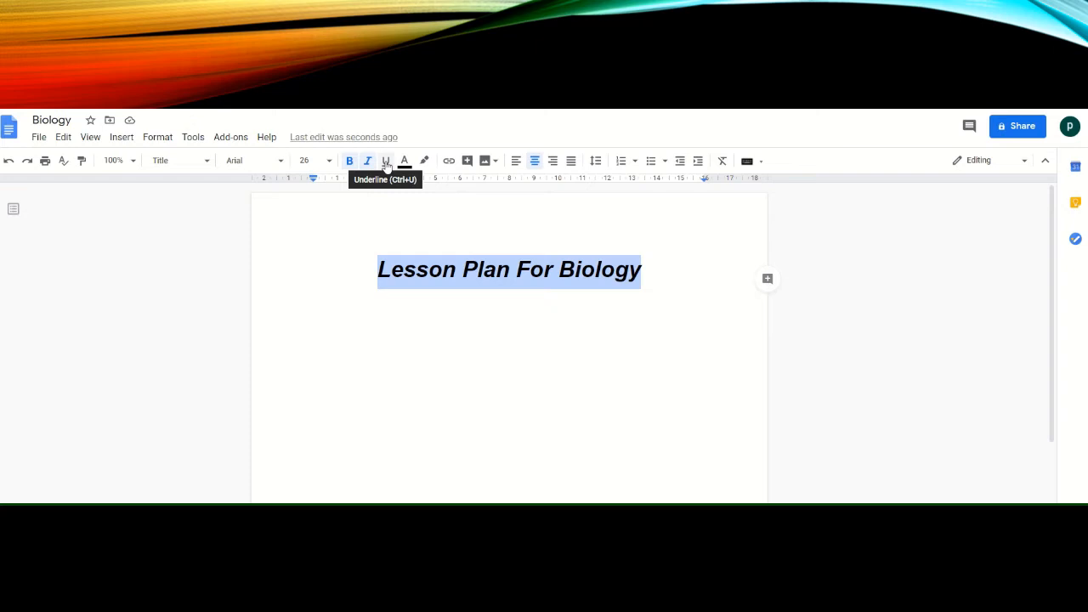
{"action": "left_click", "coordinate": [386, 161]}
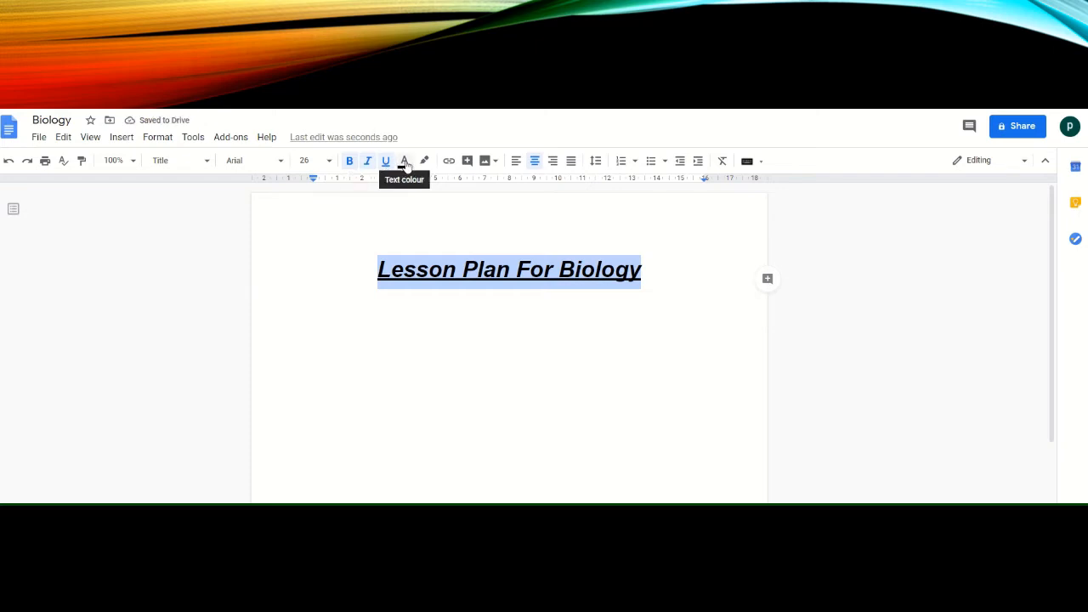
- Try red as the title's text colour and set it back to black
{"action": "left_click", "coordinate": [405, 165]}
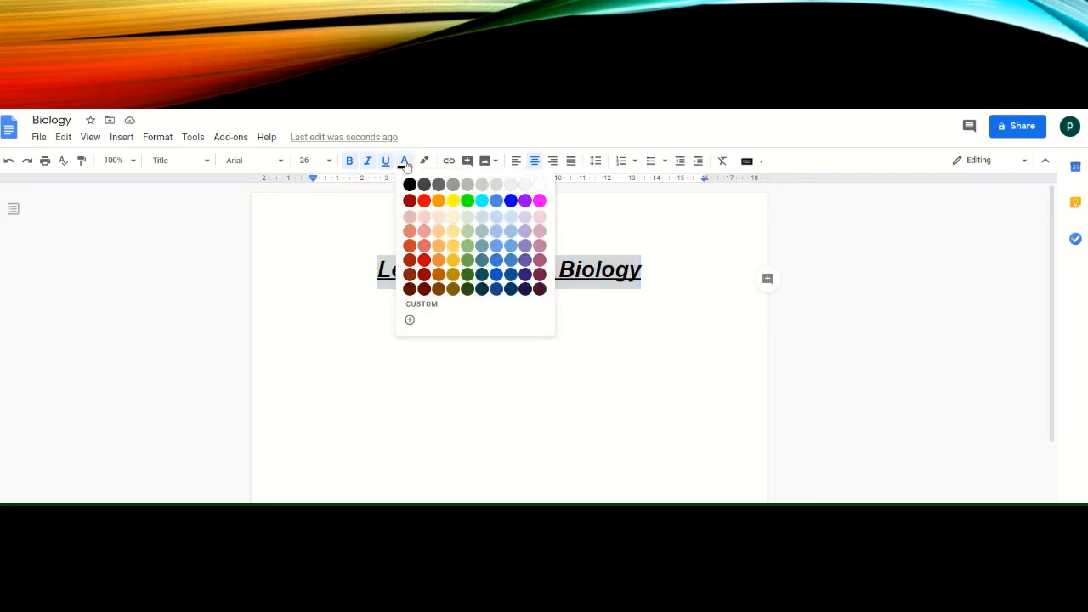
{"action": "left_click", "coordinate": [424, 202]}
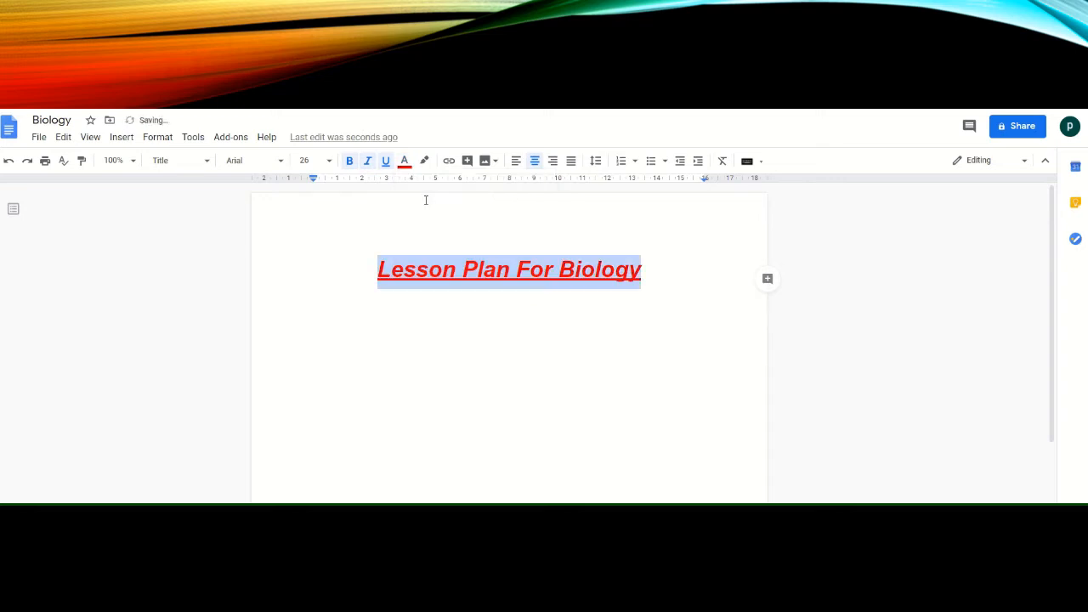
{"action": "left_click", "coordinate": [405, 163]}
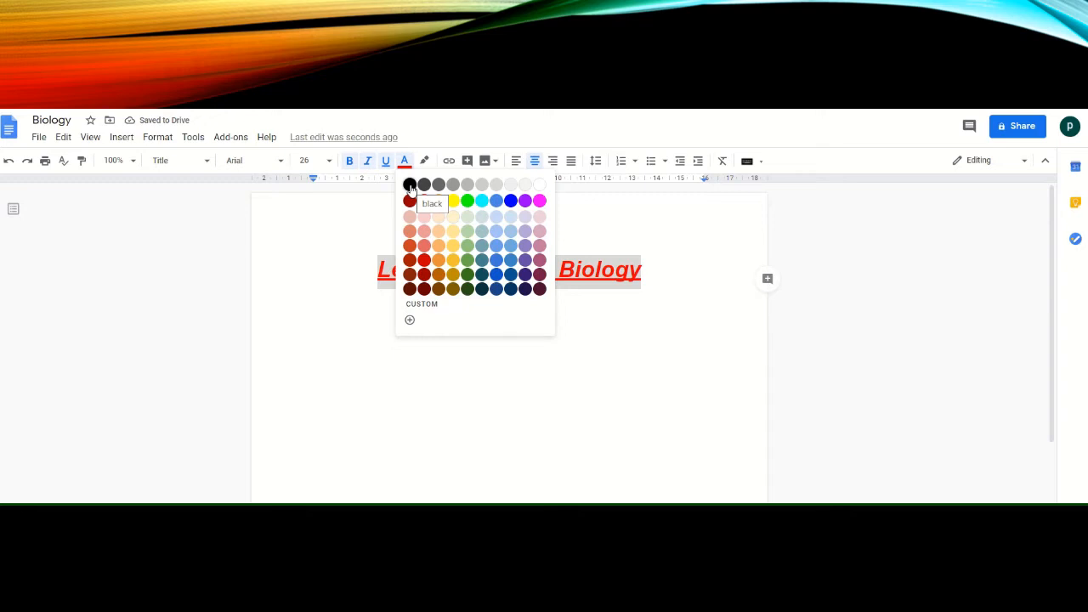
{"action": "left_click", "coordinate": [410, 185]}
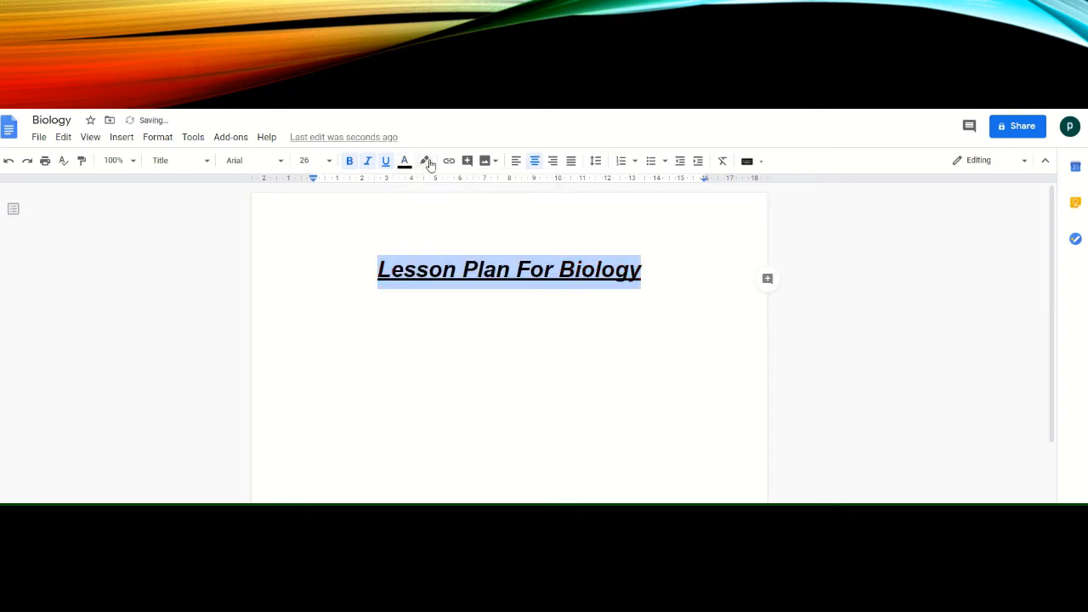
{"action": "left_click", "coordinate": [427, 161]}
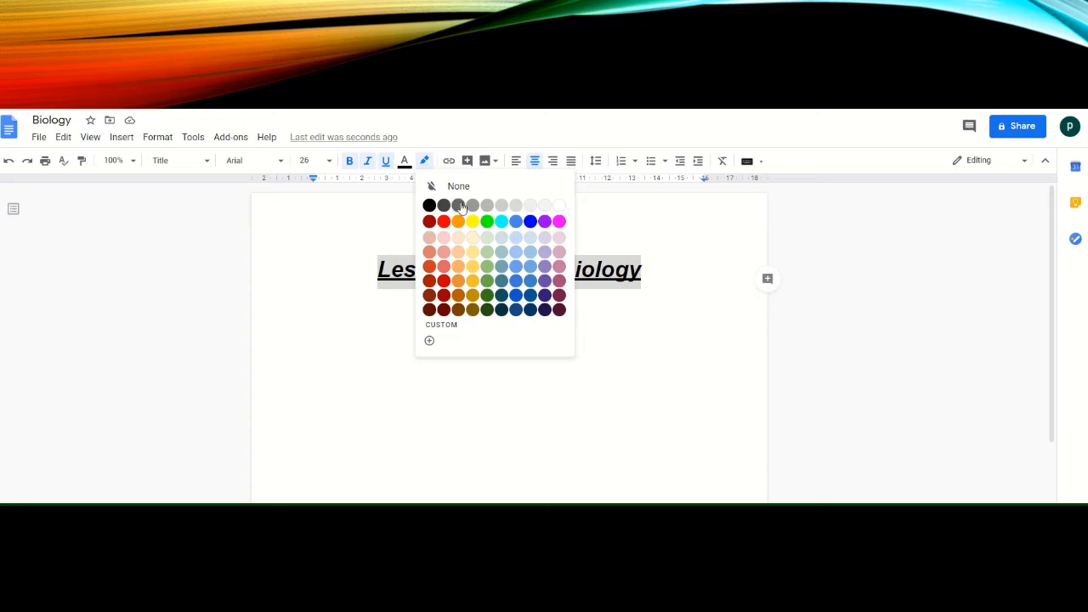
{"action": "left_click", "coordinate": [639, 226]}
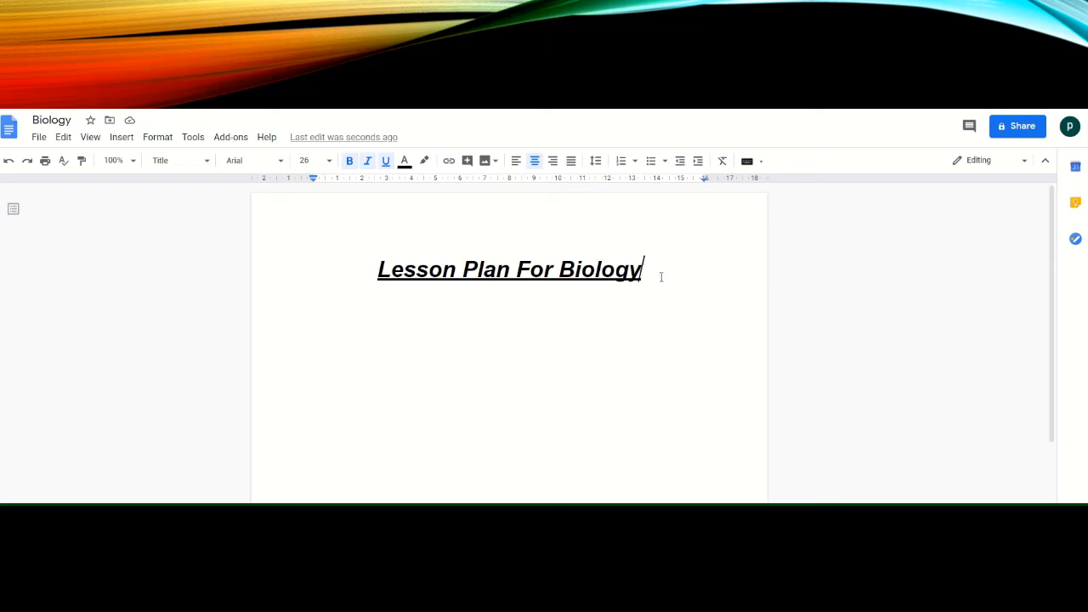
{"action": "left_click_drag", "start_coordinate": [660, 276], "coordinate": [352, 274]}
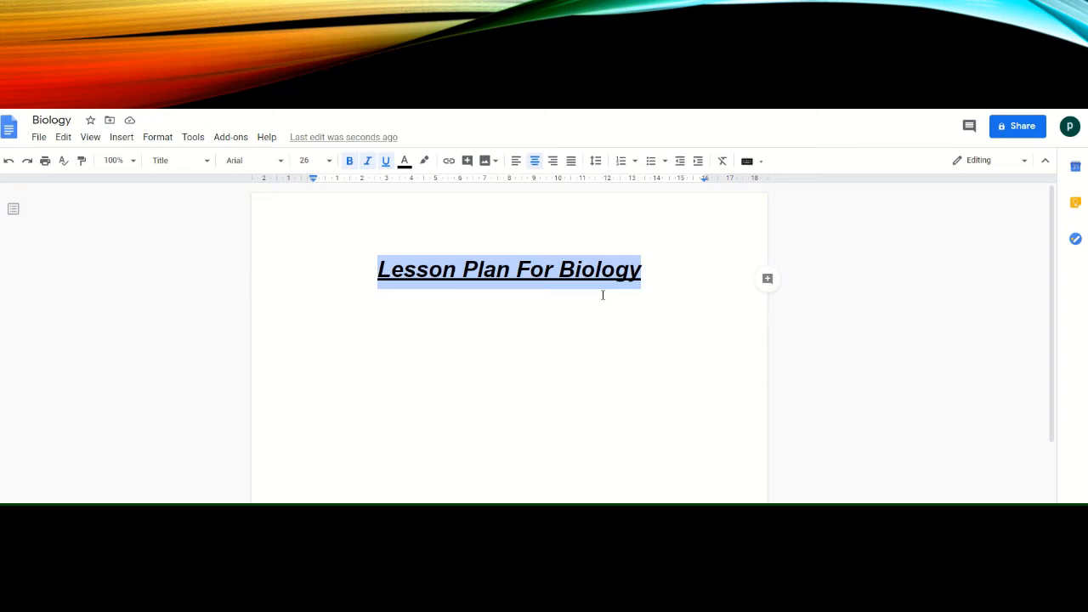
- Start a numbered list on a new line below the title, using the 1., a., i. numbering style
{"action": "left_click", "coordinate": [671, 271]}
{"action": "key", "text": "Return"}
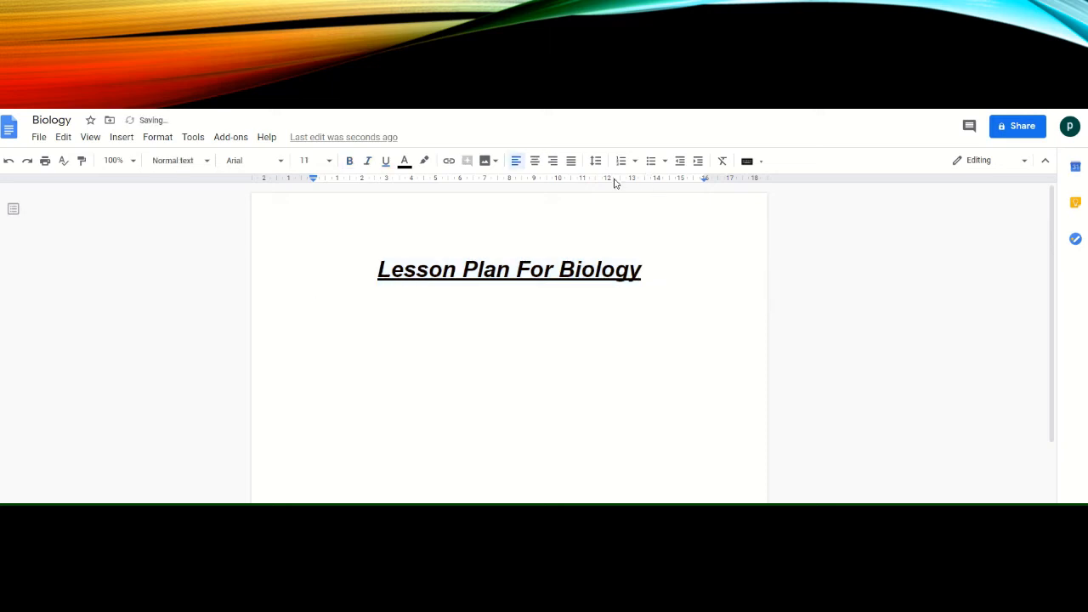
{"action": "left_click", "coordinate": [205, 161]}
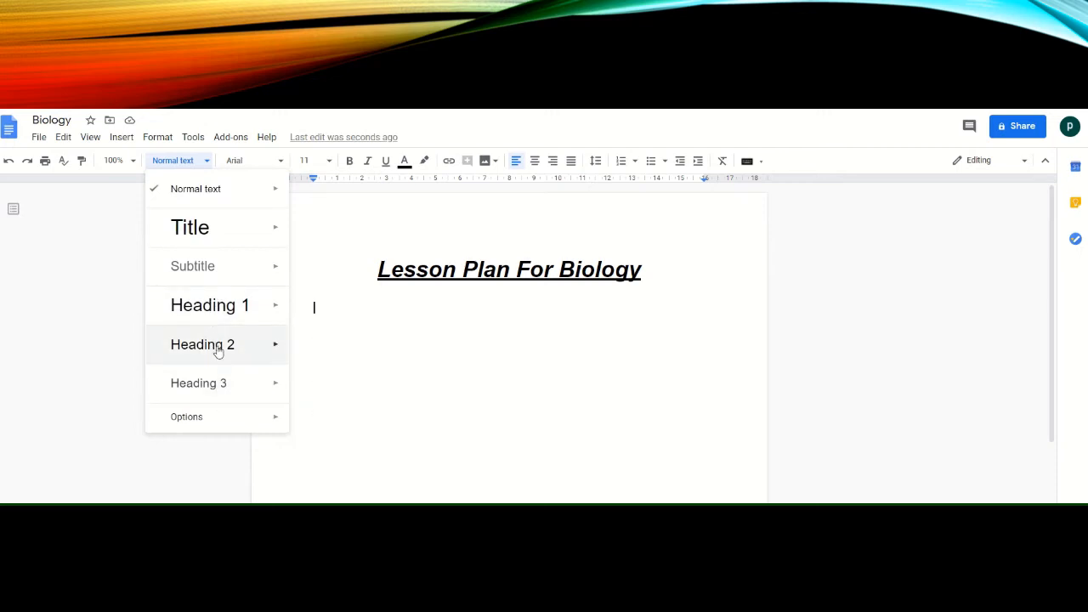
{"action": "mouse_move", "coordinate": [226, 392]}
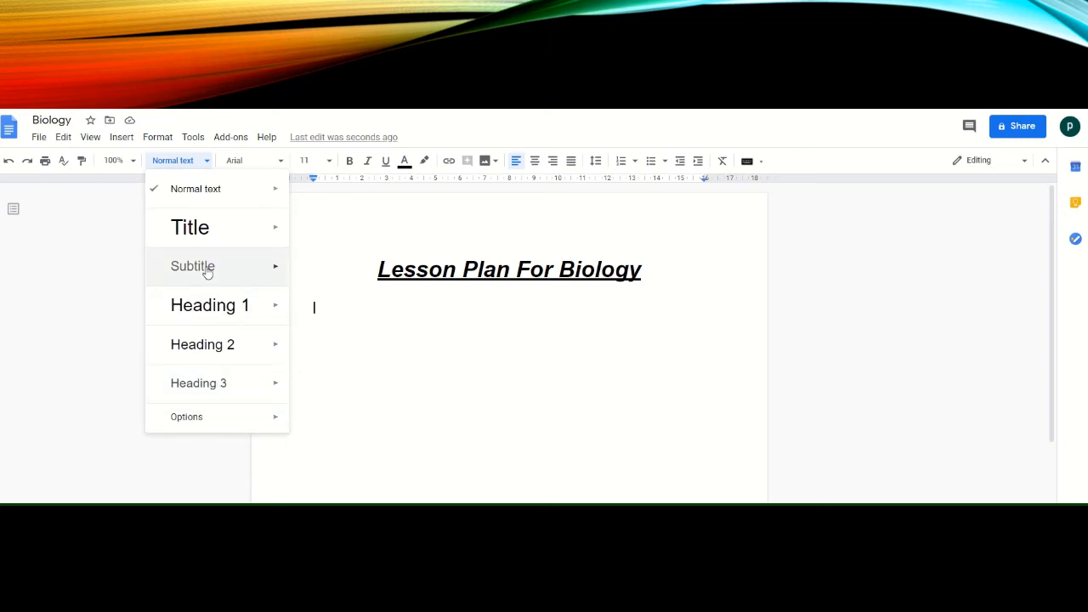
{"action": "left_click", "coordinate": [636, 163]}
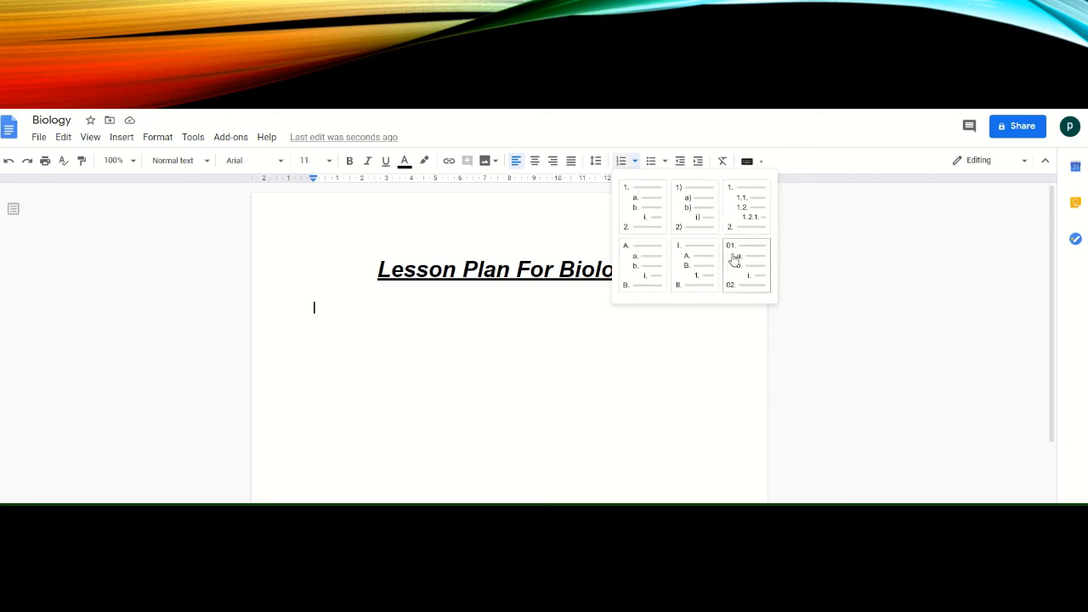
{"action": "left_click", "coordinate": [666, 162]}
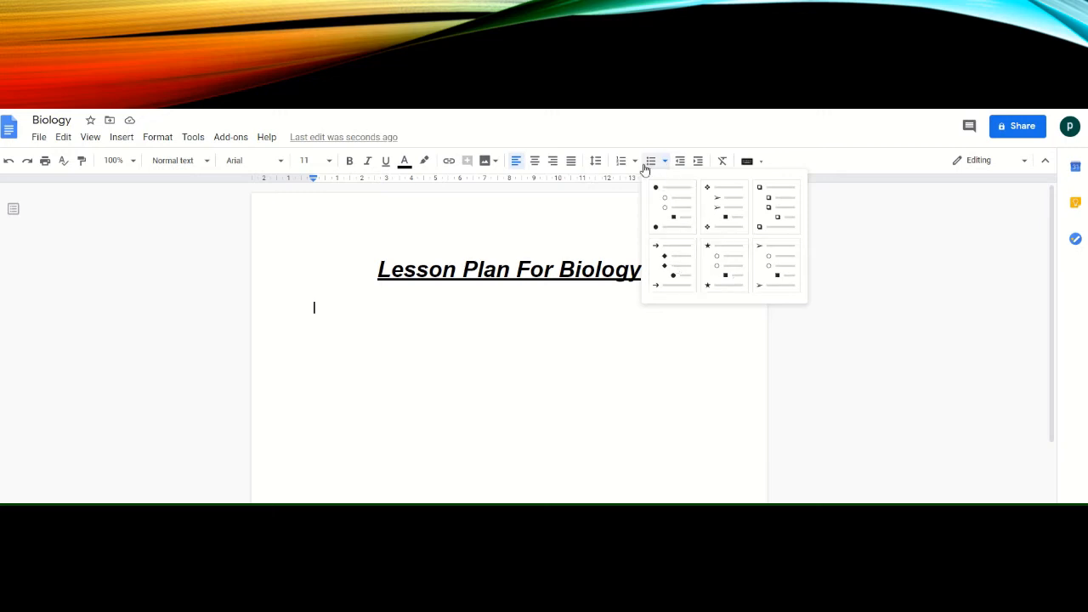
{"action": "left_click", "coordinate": [635, 162]}
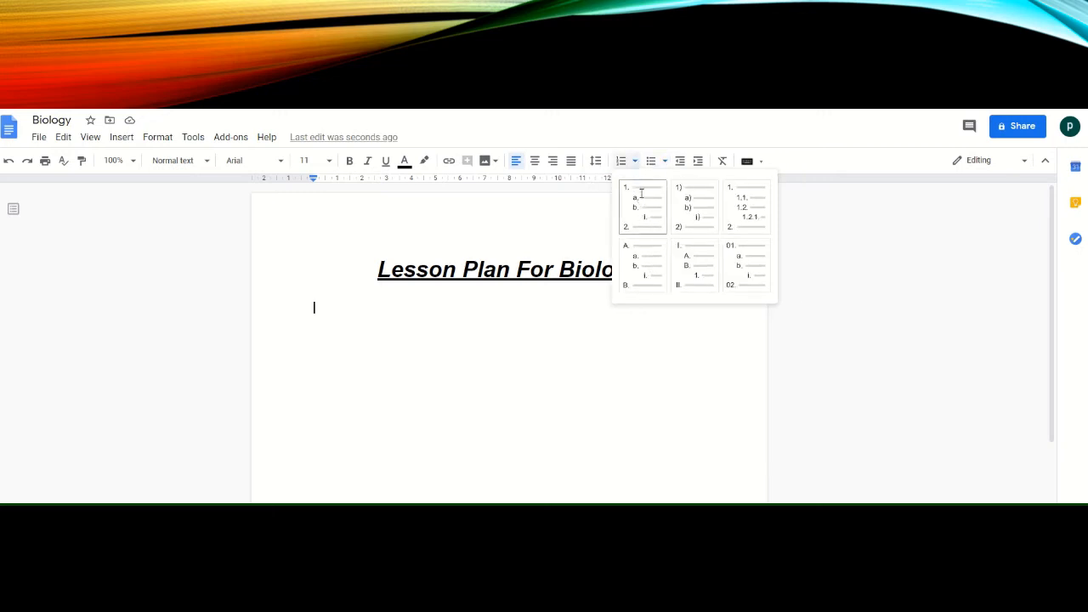
{"action": "left_click", "coordinate": [641, 204]}
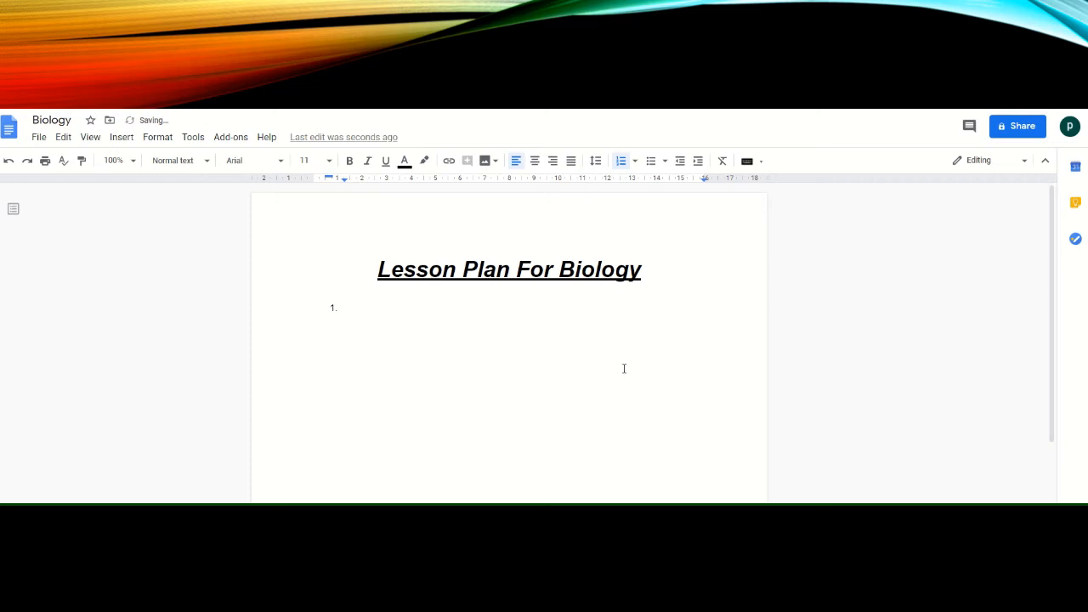
- Enter "Cell" and "Respiratory System" as the list items and end the list with a blank line
{"action": "type", "text": "Cell"}
{"action": "key", "text": "Return"}
{"action": "type", "text": "Respiratory System"}
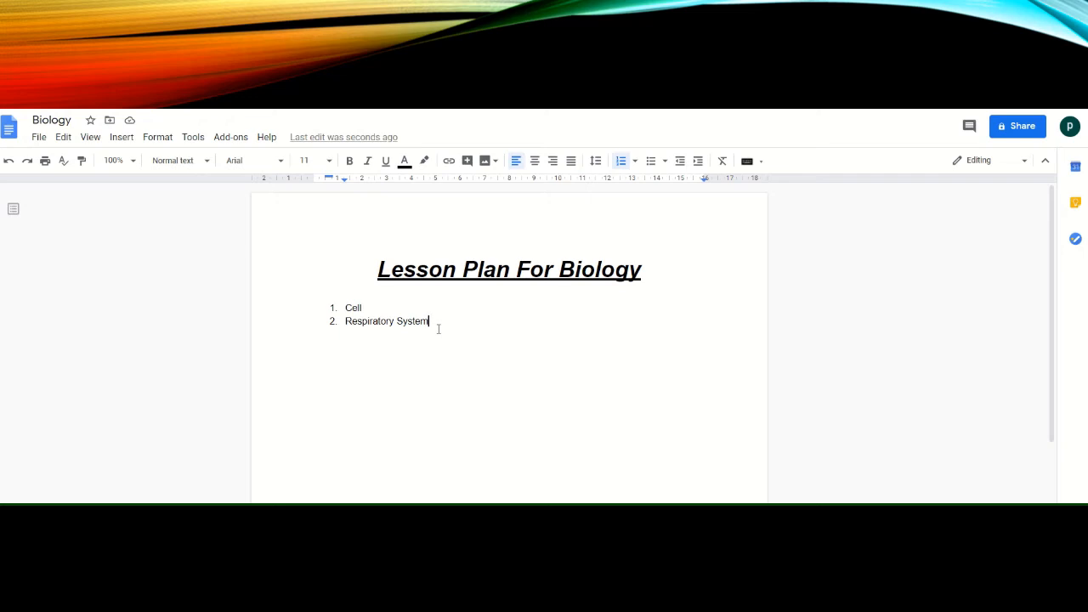
{"action": "key", "text": "Return"}
{"action": "key", "text": "Return"}
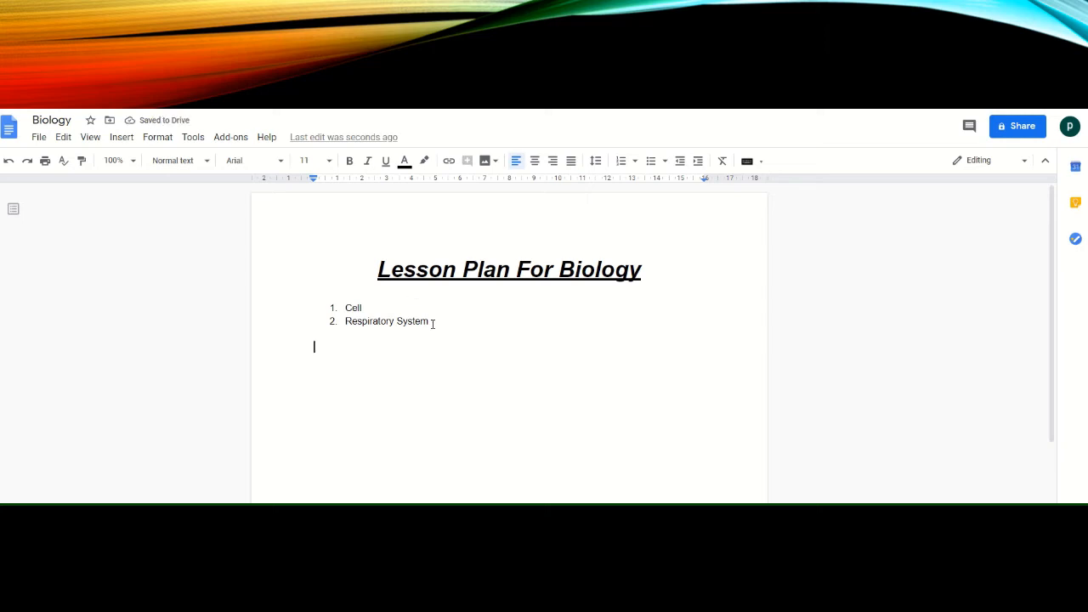
{"action": "left_click_drag", "start_coordinate": [433, 320], "coordinate": [343, 320]}
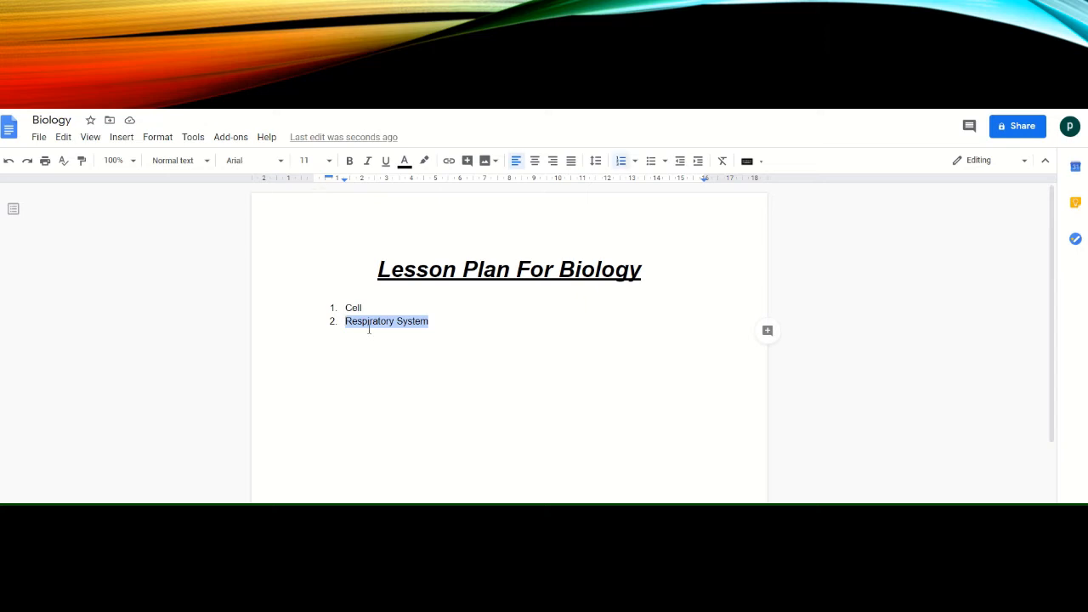
{"action": "left_click", "coordinate": [282, 167]}
{"action": "mouse_move", "coordinate": [302, 283]}
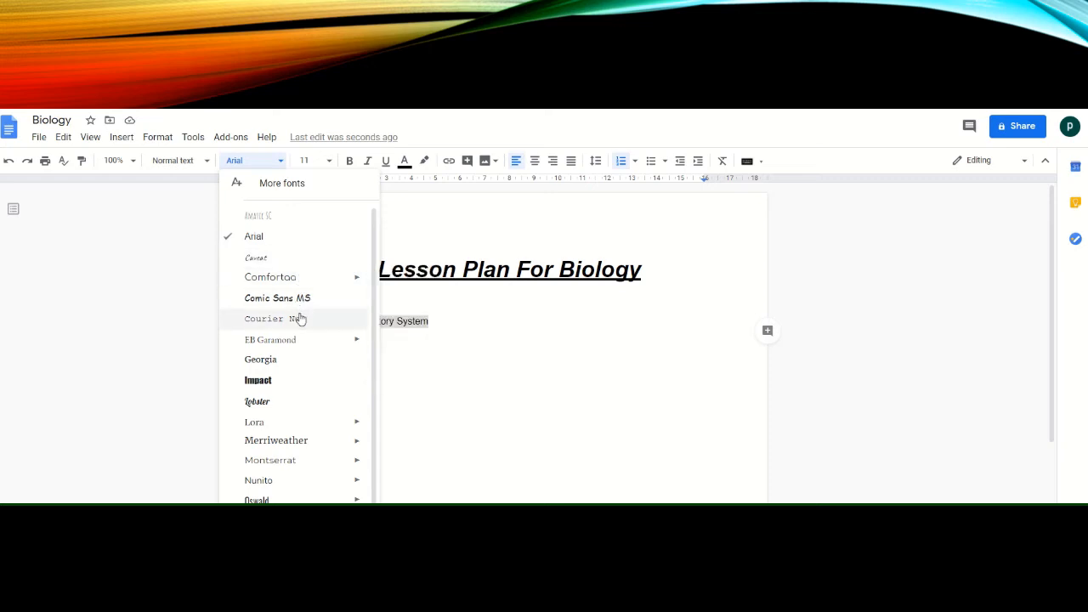
{"action": "left_click", "coordinate": [430, 241]}
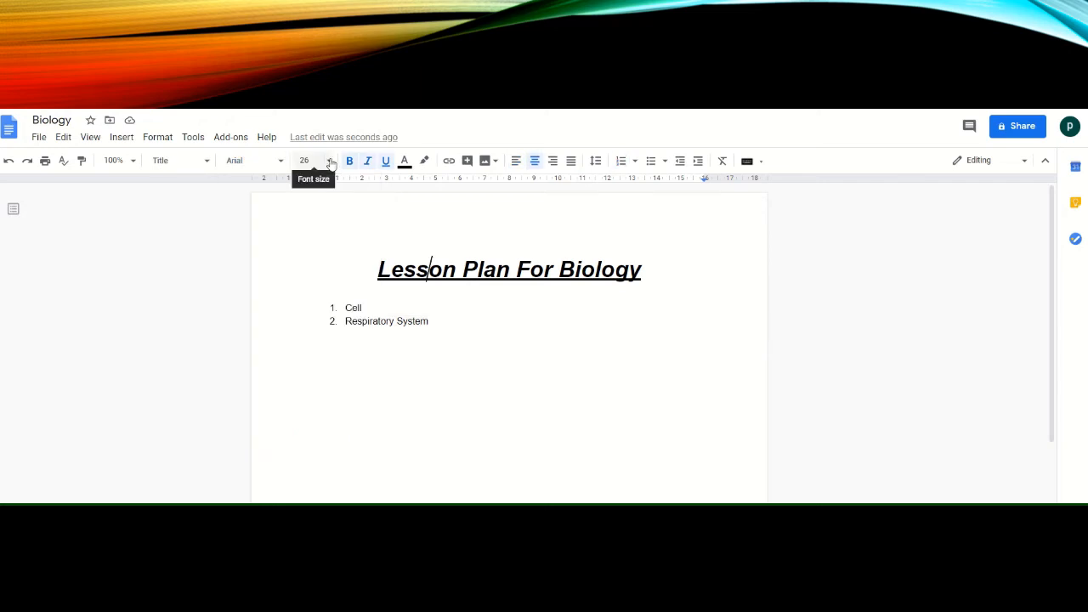
- Set the font size of the "Respiratory System" list item to 18
{"action": "left_click", "coordinate": [408, 321]}
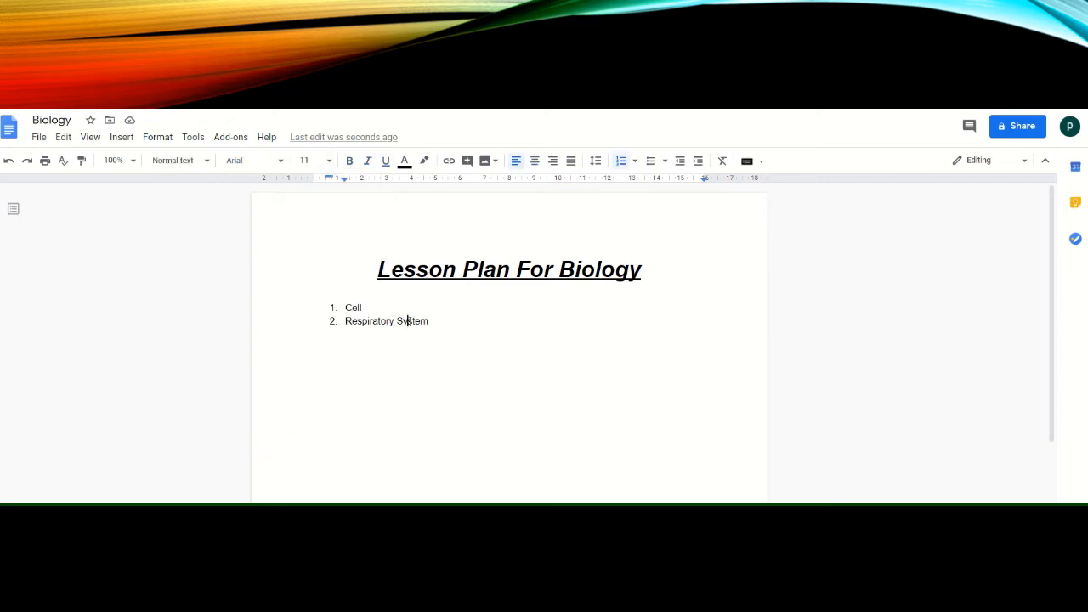
{"action": "key", "text": "ctrl+a"}
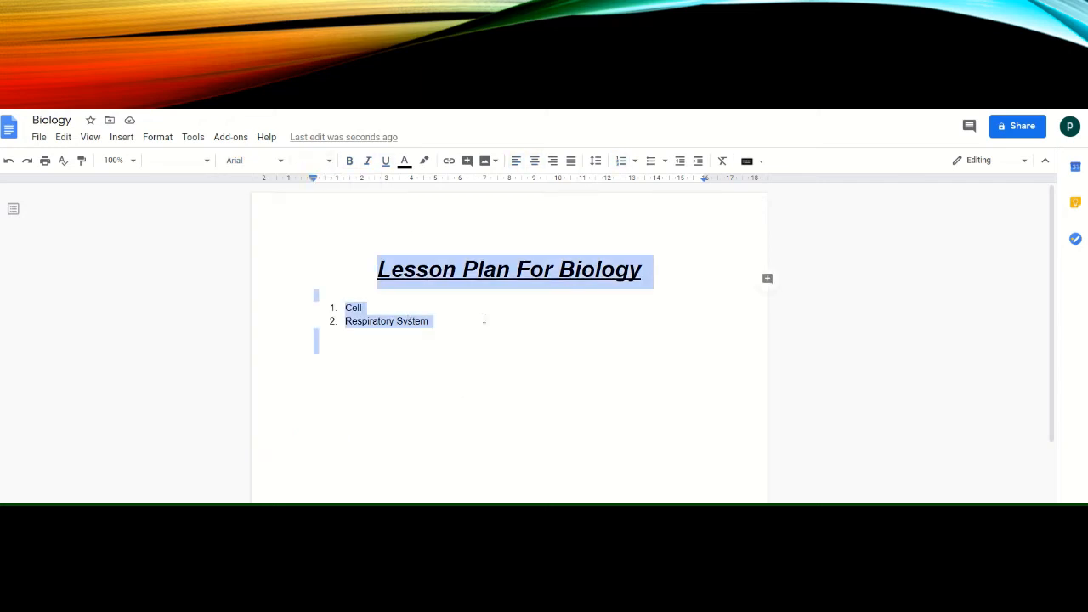
{"action": "left_click_drag", "start_coordinate": [481, 319], "coordinate": [343, 322]}
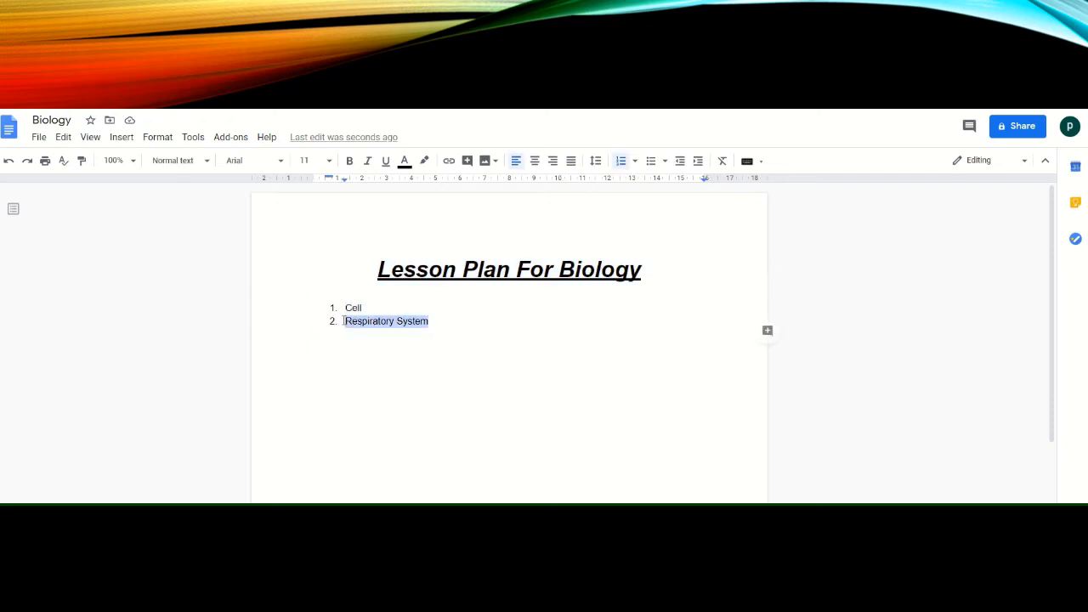
{"action": "left_click", "coordinate": [330, 163]}
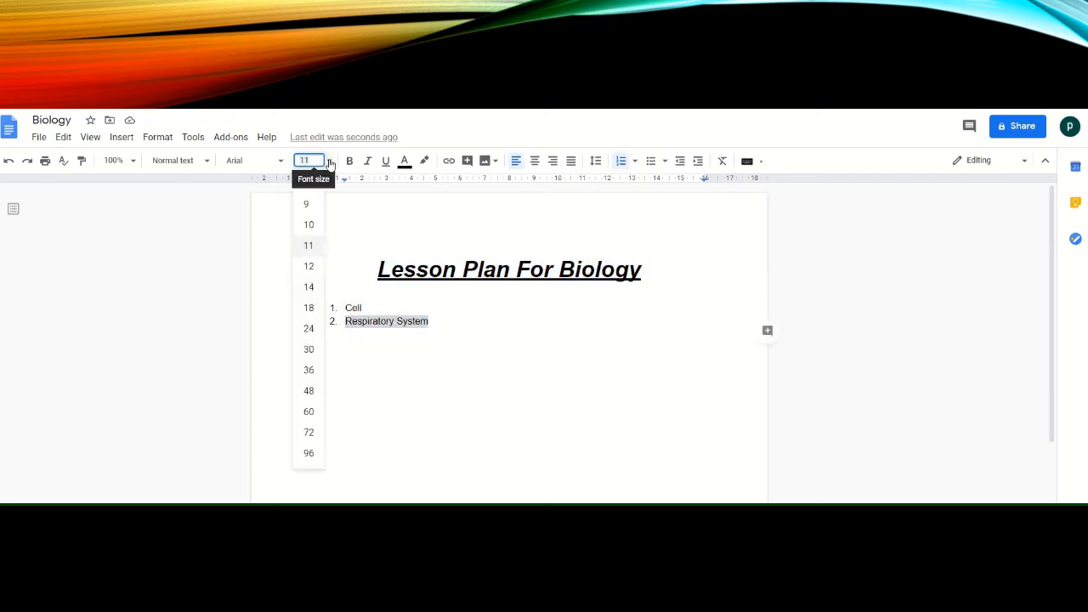
{"action": "left_click", "coordinate": [309, 308]}
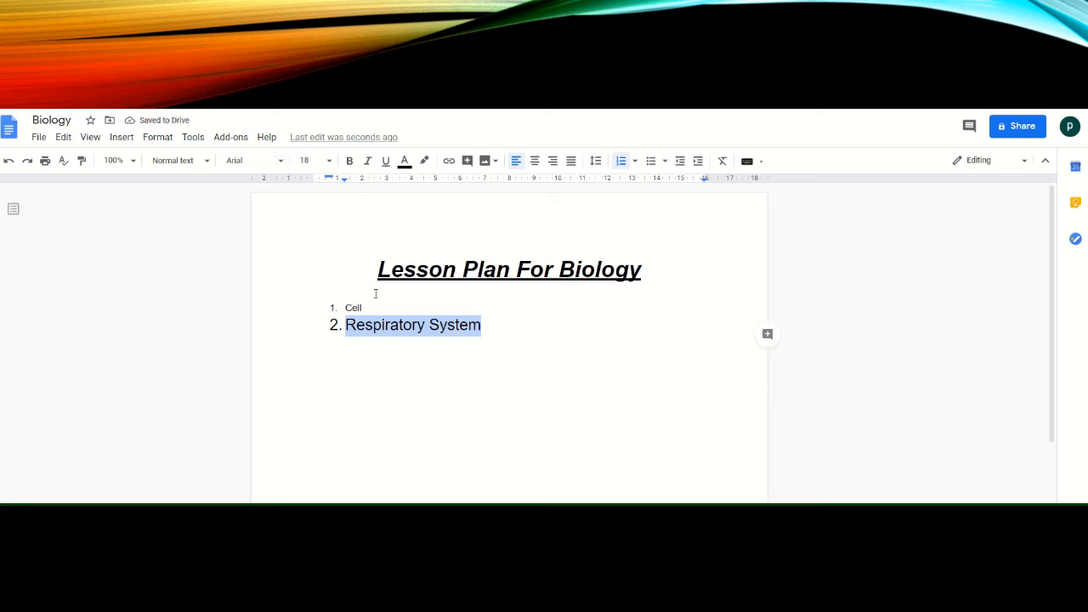
{"action": "left_click_drag", "start_coordinate": [651, 272], "coordinate": [372, 266]}
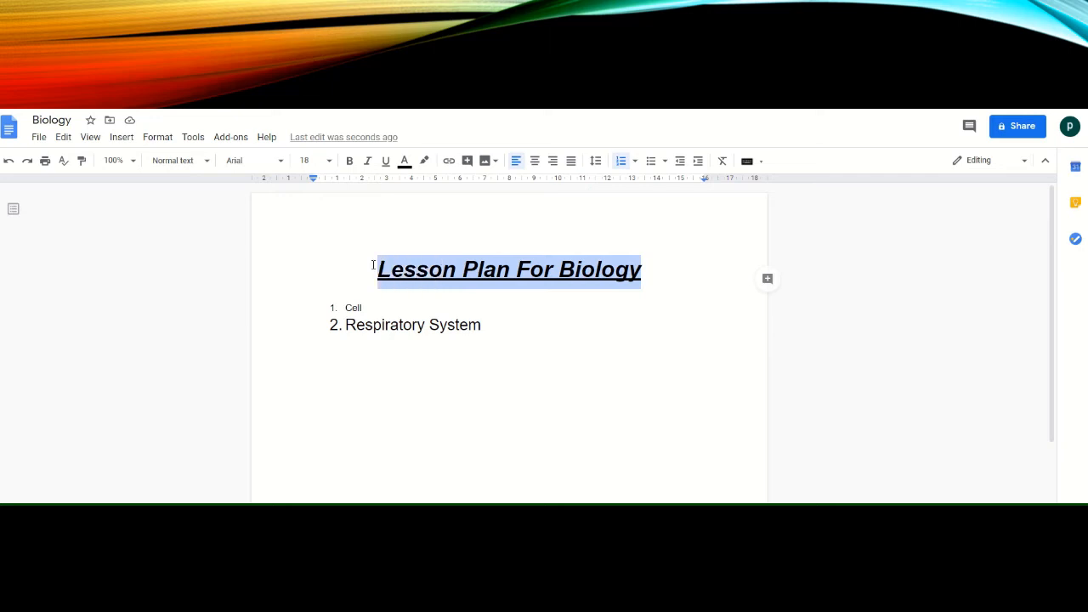
{"action": "left_click", "coordinate": [281, 167]}
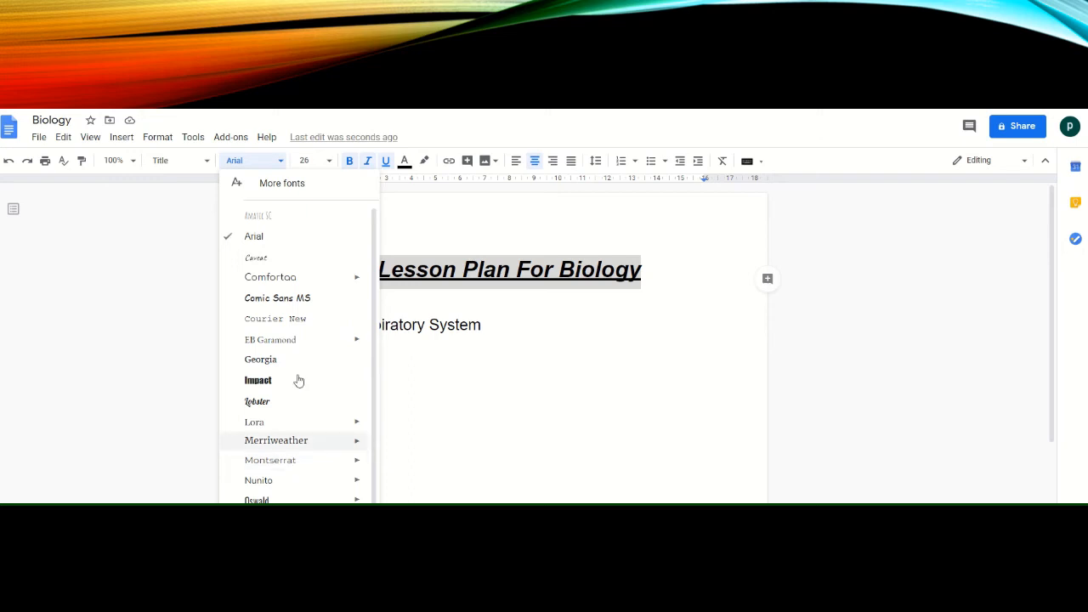
{"action": "left_click", "coordinate": [456, 208]}
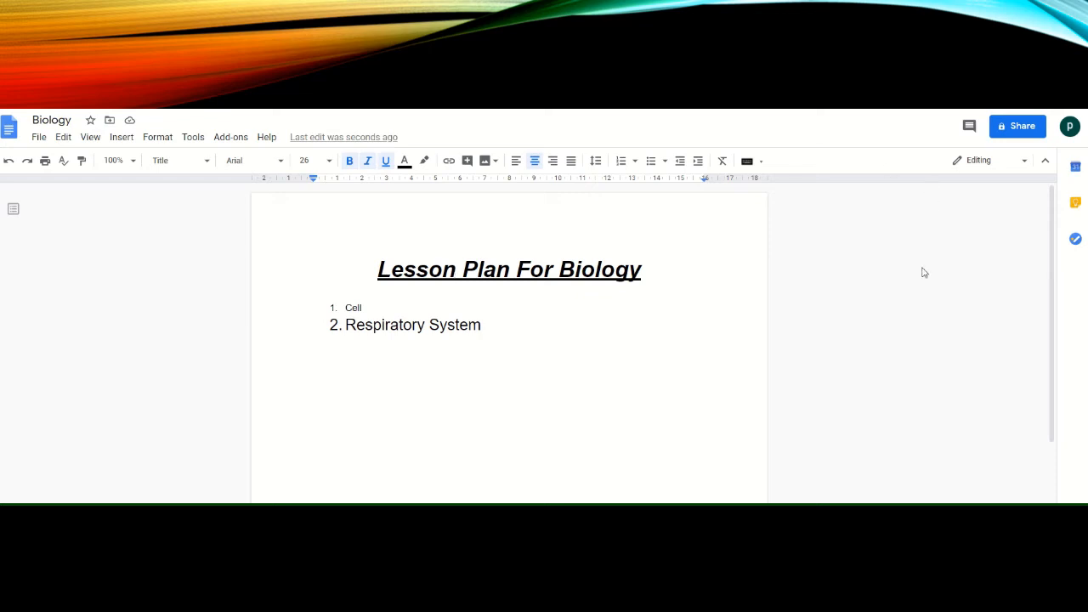
- Open the document's sharing options, add a contact as recipient, check the available access roles, and cancel the invitation
{"action": "left_click", "coordinate": [1013, 127]}
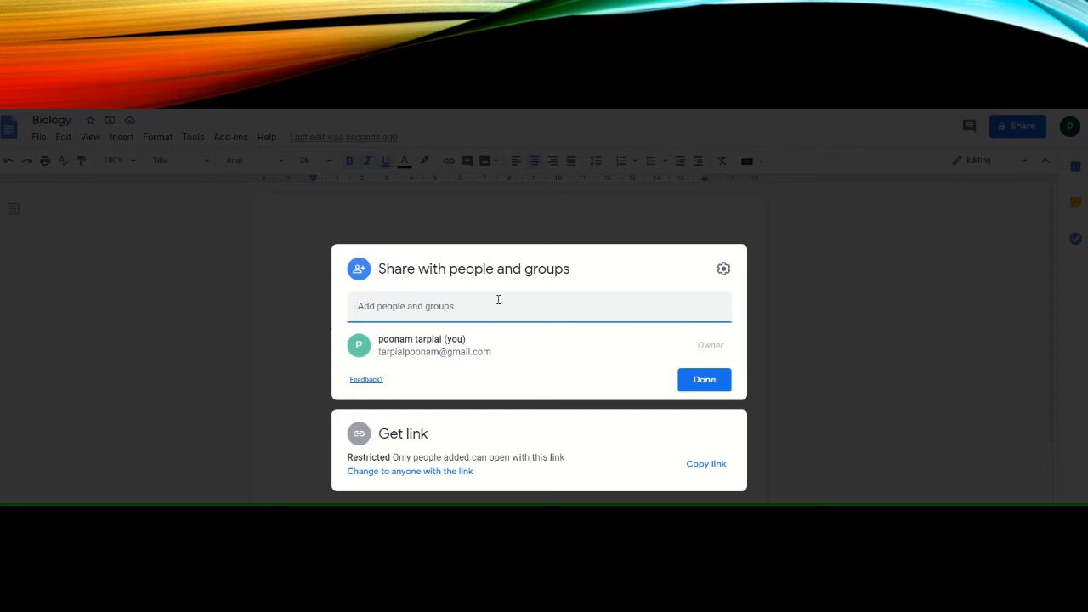
{"action": "type", "text": "hani"}
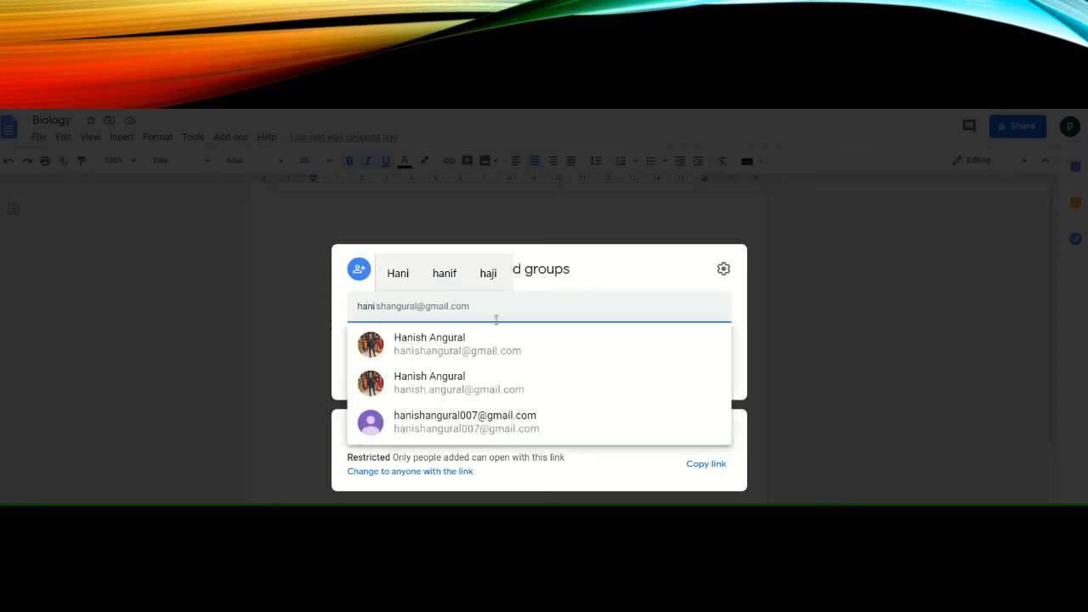
{"action": "left_click", "coordinate": [496, 347]}
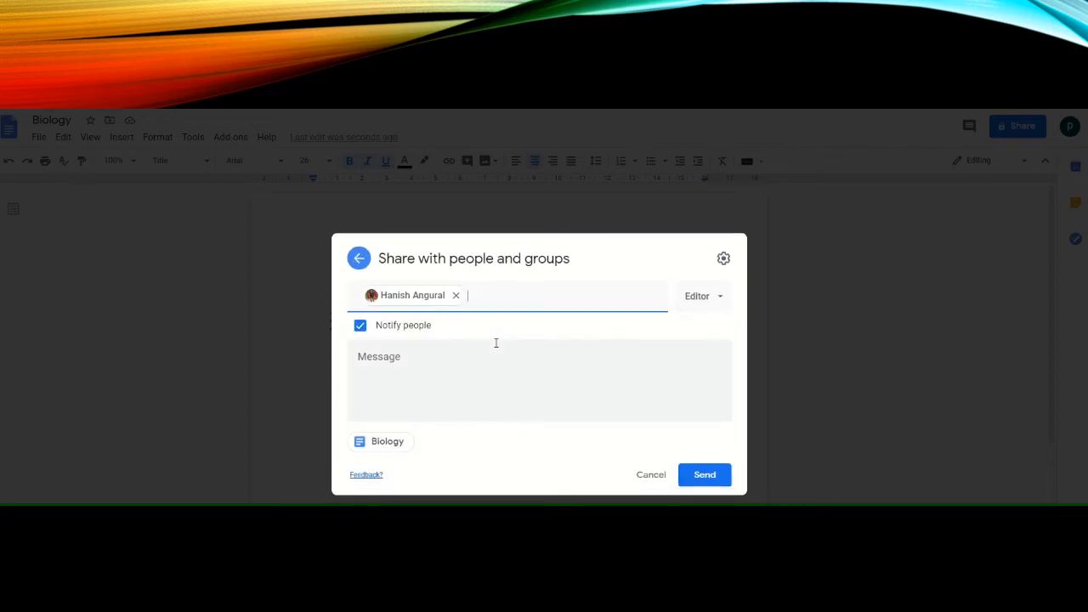
{"action": "left_click", "coordinate": [722, 304]}
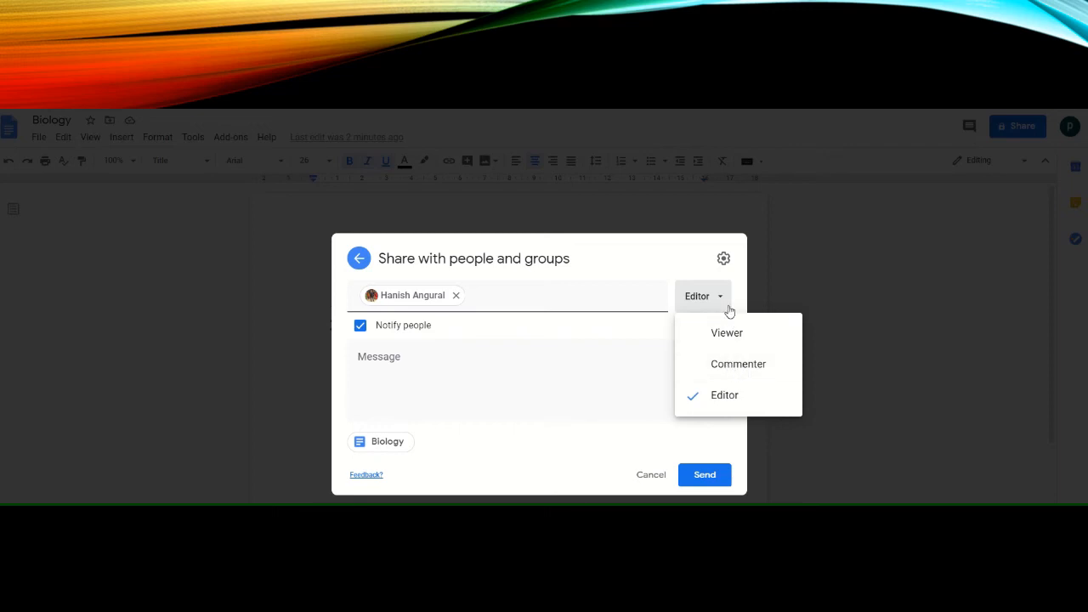
{"action": "left_click", "coordinate": [653, 478]}
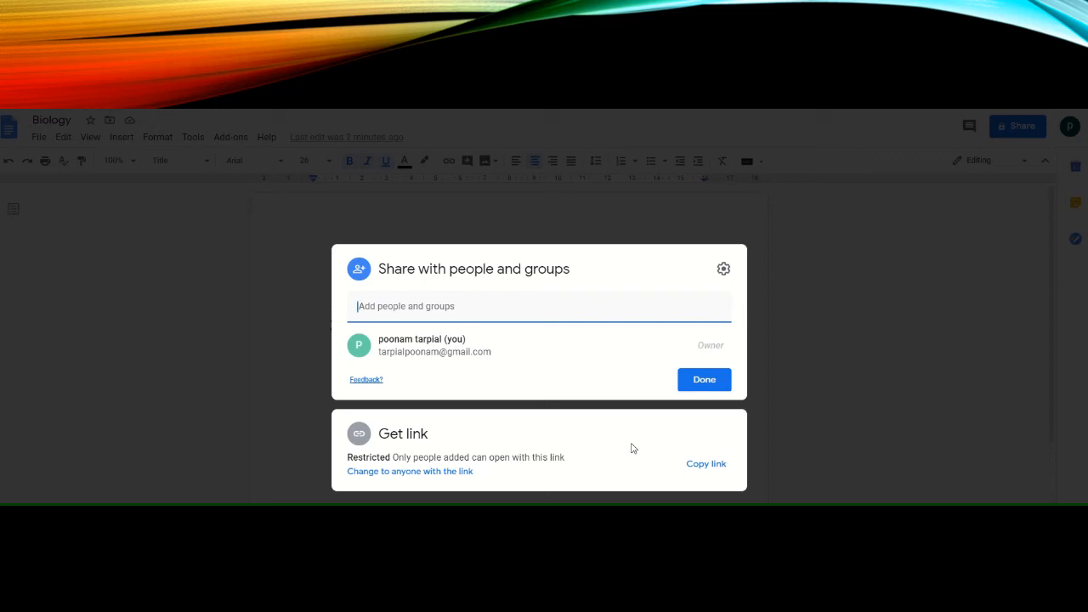
- Copy the document's sharing link and close the sharing dialog
{"action": "left_click", "coordinate": [705, 467]}
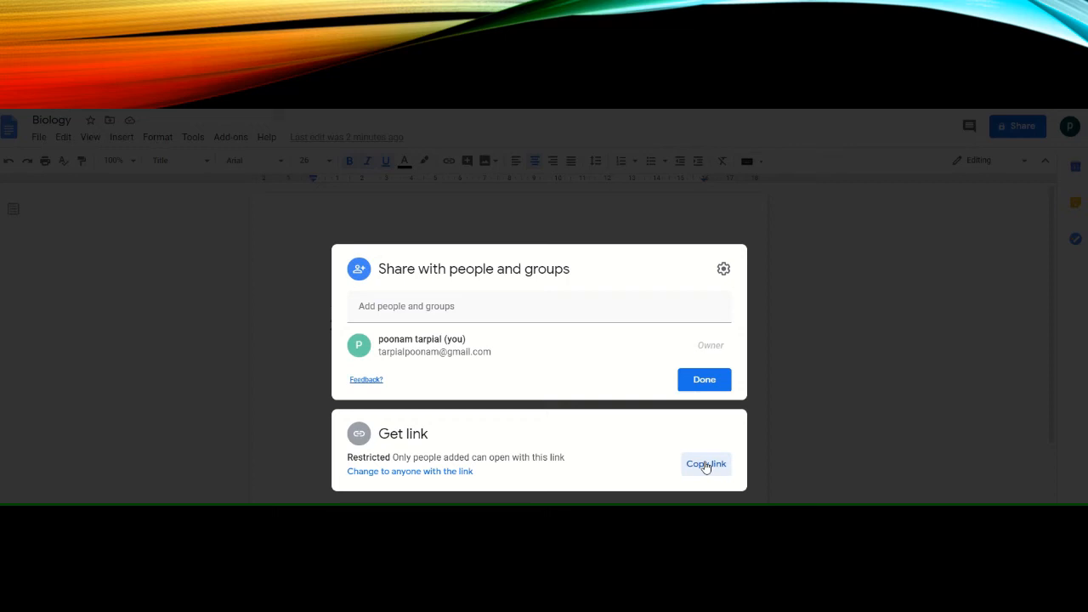
{"action": "left_click", "coordinate": [817, 443]}
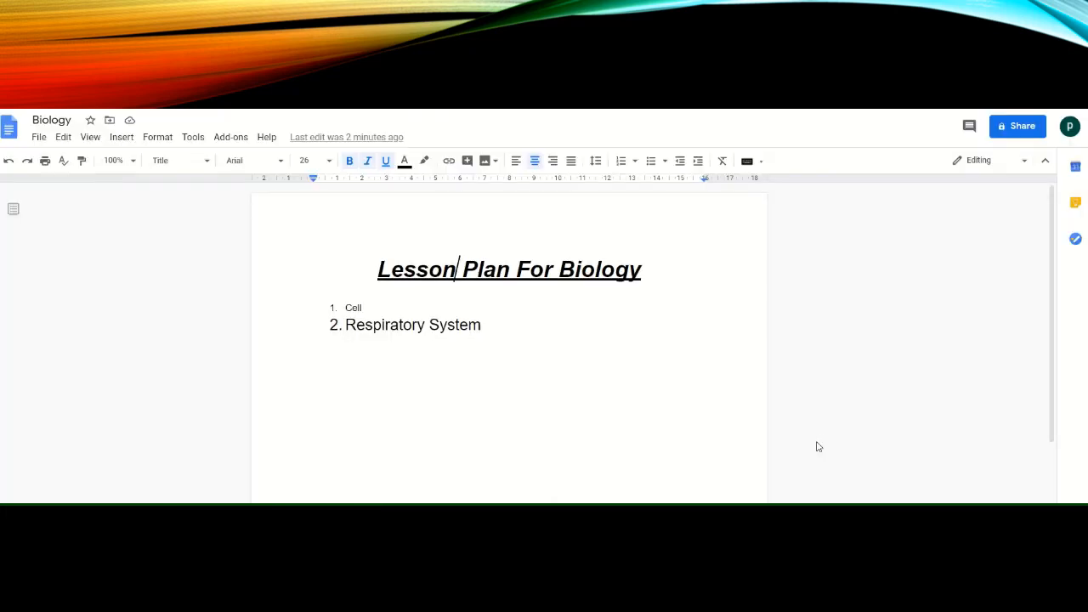